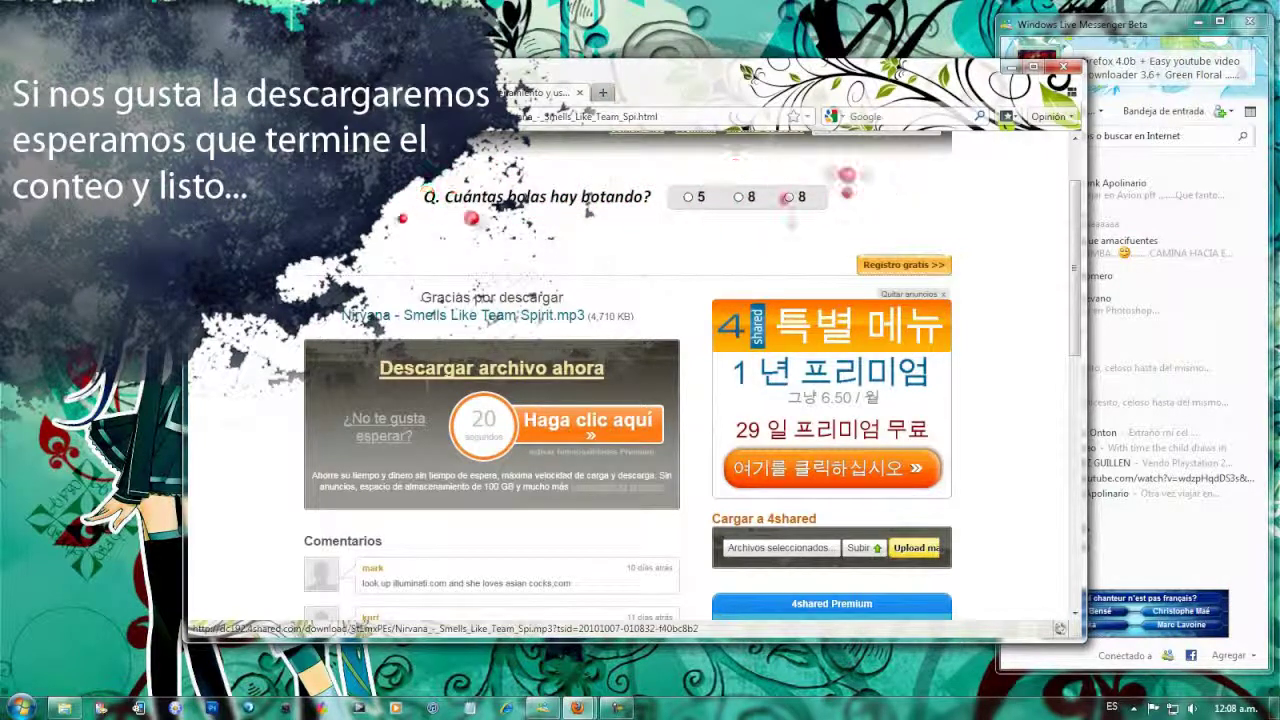
- Download Nirvana - Smells Like Team Spirit.mp3 from its 4shared page and save the file
{"action": "left_click", "coordinate": [491, 368]}
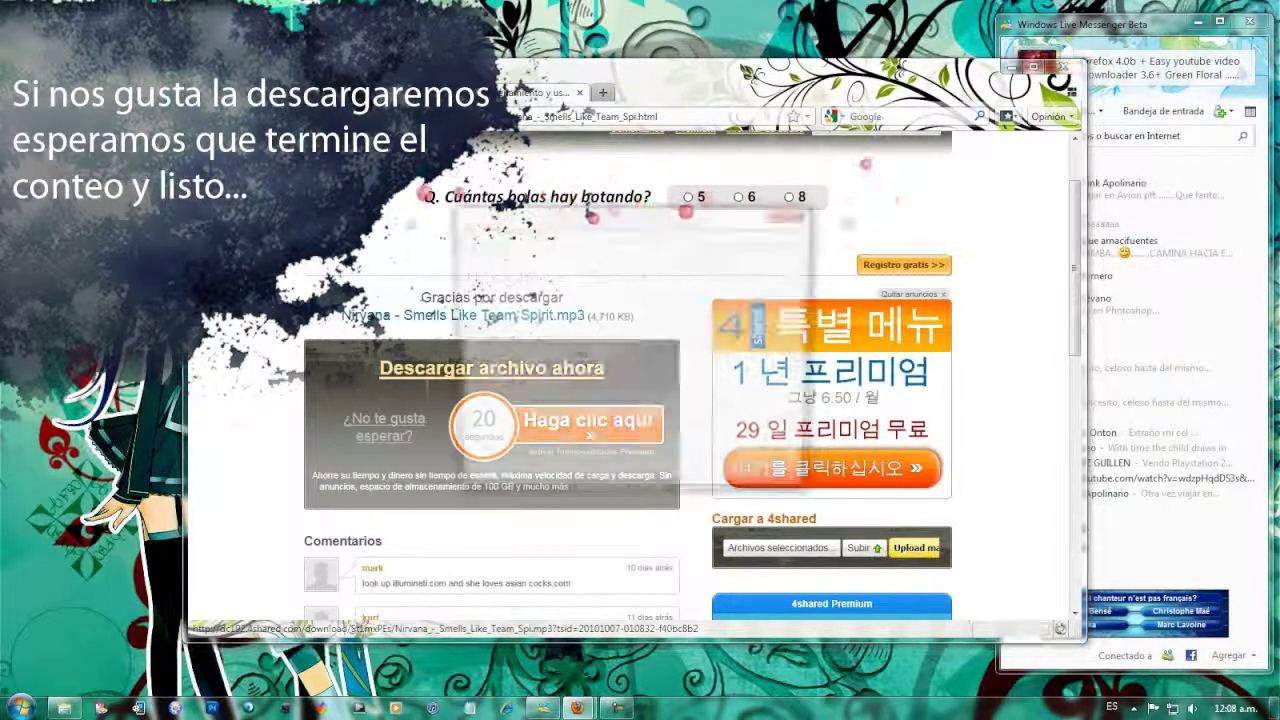
{"action": "left_click", "coordinate": [489, 370]}
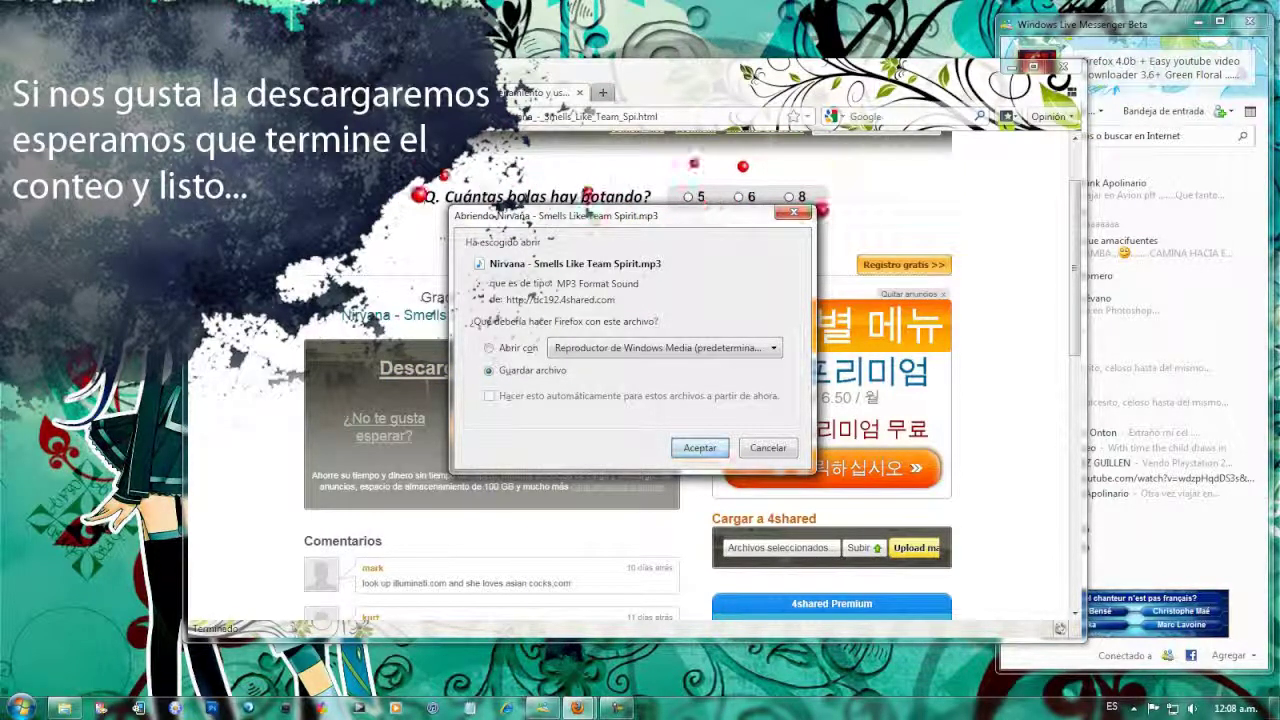
{"action": "left_click", "coordinate": [700, 447]}
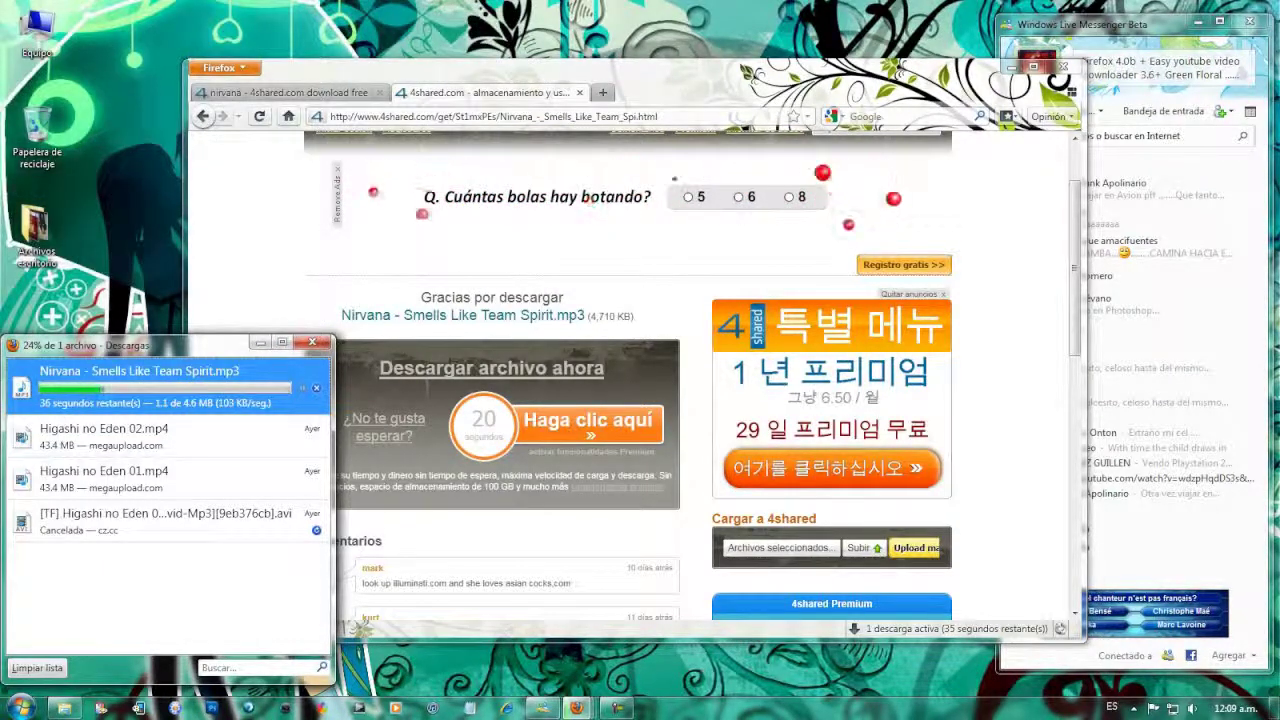
- Remove the two Higashi no Eden mp4 entries and the cancelled avi entry from the downloads list
{"action": "left_click", "coordinate": [168, 437]}
{"action": "key", "text": "Delete"}
{"action": "key", "text": "Delete"}
{"action": "key", "text": "Delete"}
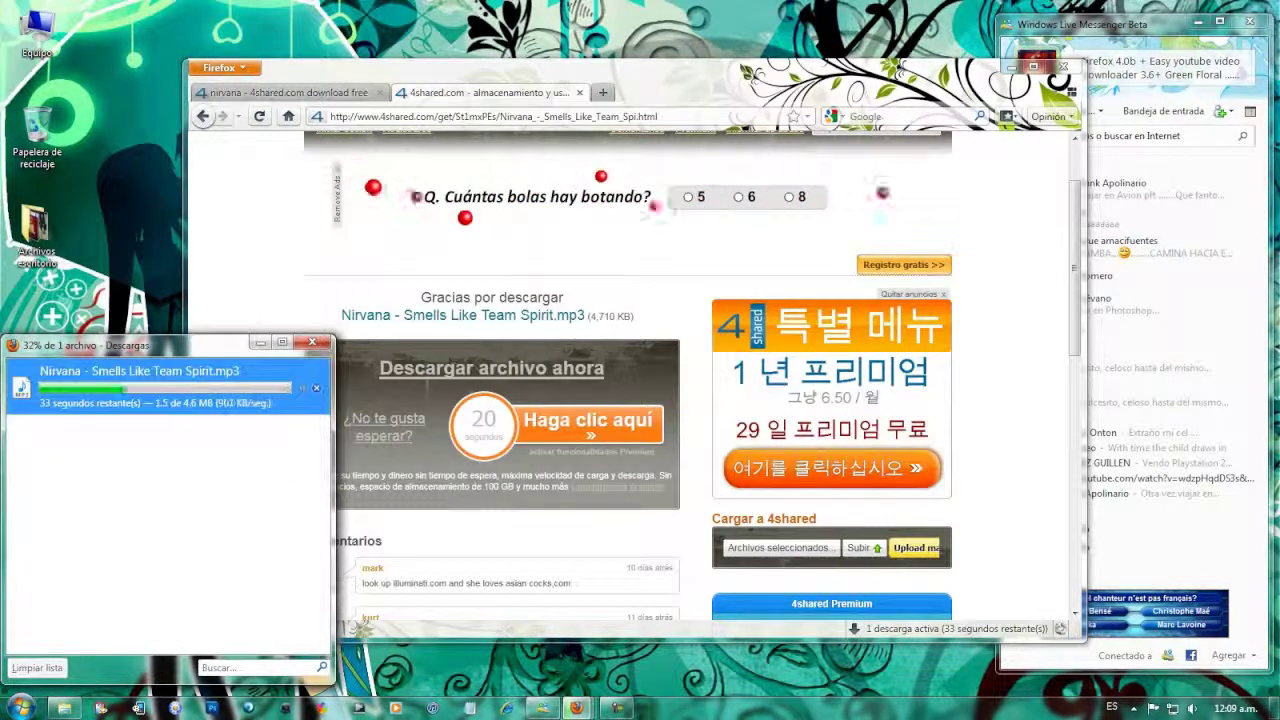
- From the nirvana search results, open the folder sharing 03 Nirvana- Come as you are.wma in a new window and try previewing 06 Andy Montañez-Tuyo.wma
{"action": "left_click", "coordinate": [288, 92]}
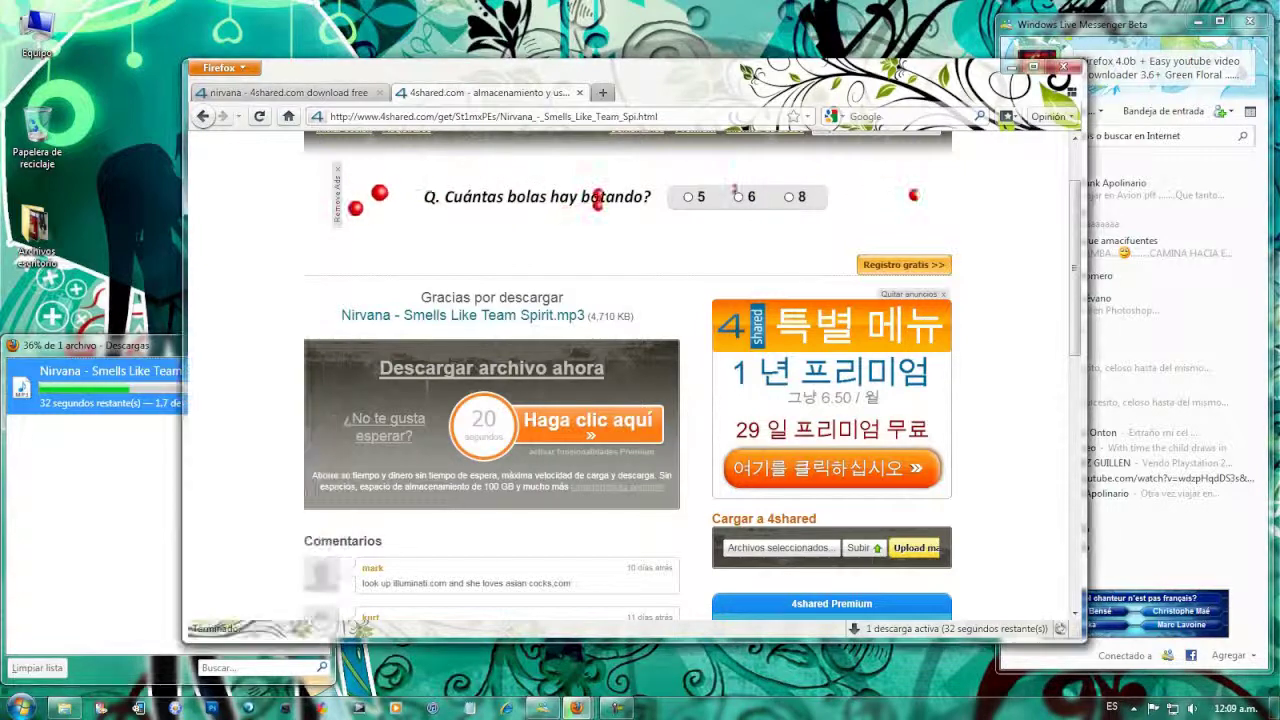
{"action": "left_click", "coordinate": [300, 92]}
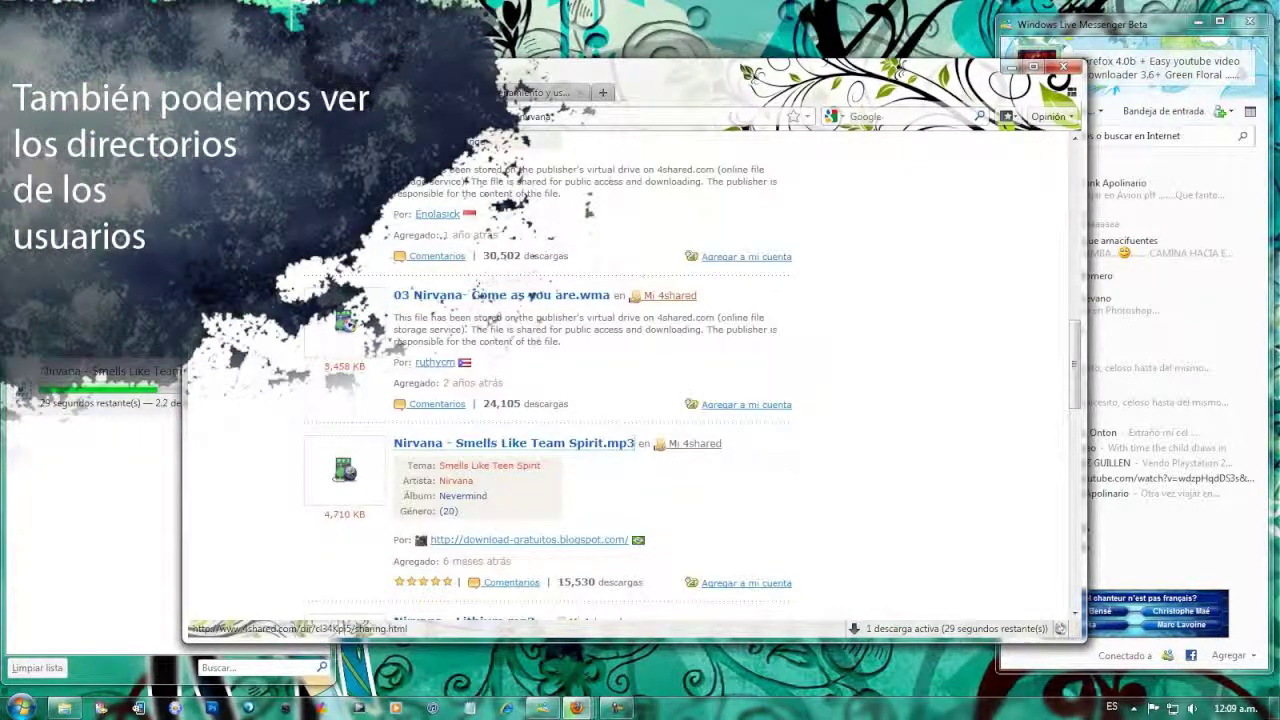
{"action": "right_click", "coordinate": [662, 296]}
{"action": "left_click", "coordinate": [763, 325]}
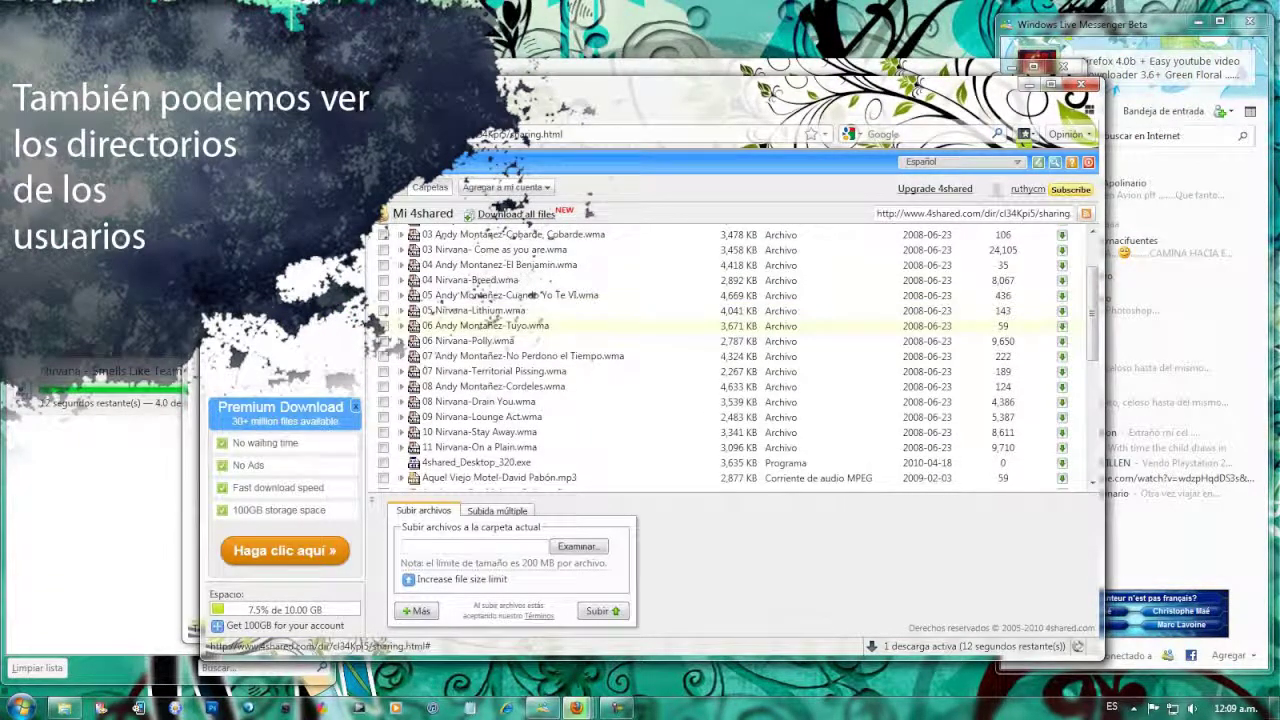
{"action": "left_click", "coordinate": [401, 327]}
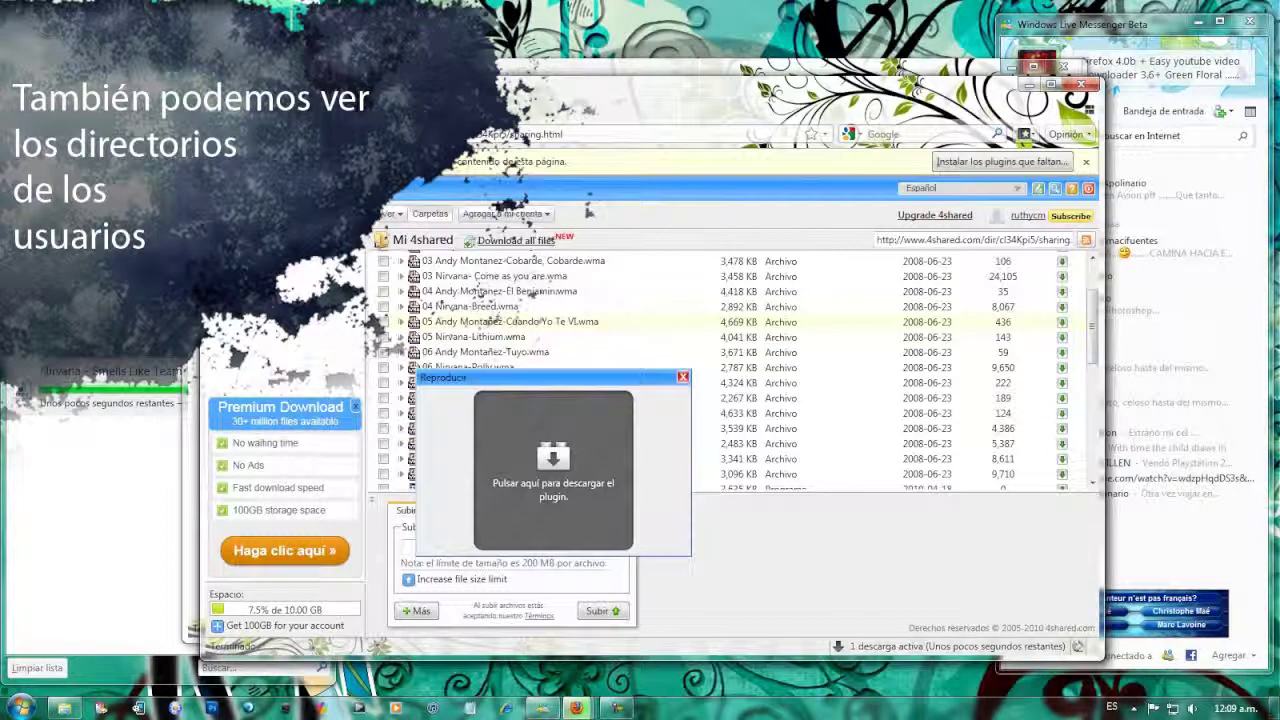
{"action": "left_click", "coordinate": [683, 377]}
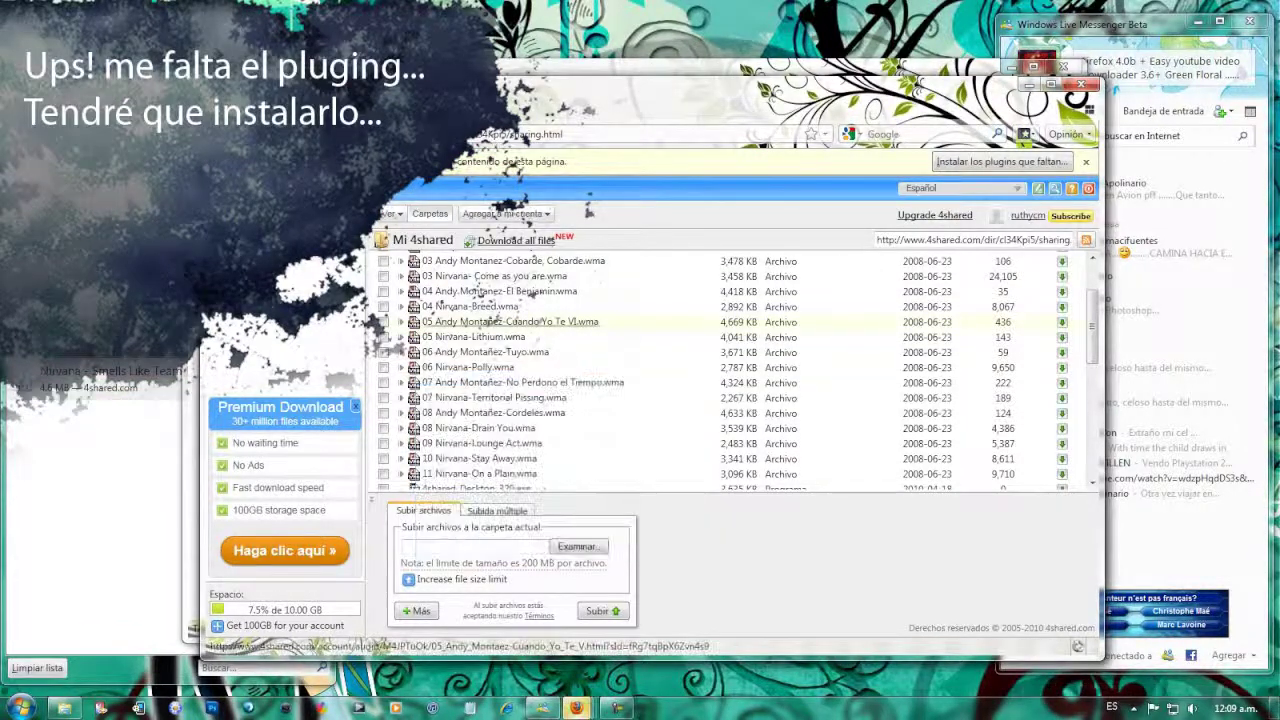
- Find the page's missing Windows Media Player 11 plugin and open its manual installation page
{"action": "scroll", "coordinate": [470, 290], "scroll_direction": "down", "scroll_amount": 3}
{"action": "left_click", "coordinate": [1002, 162]}
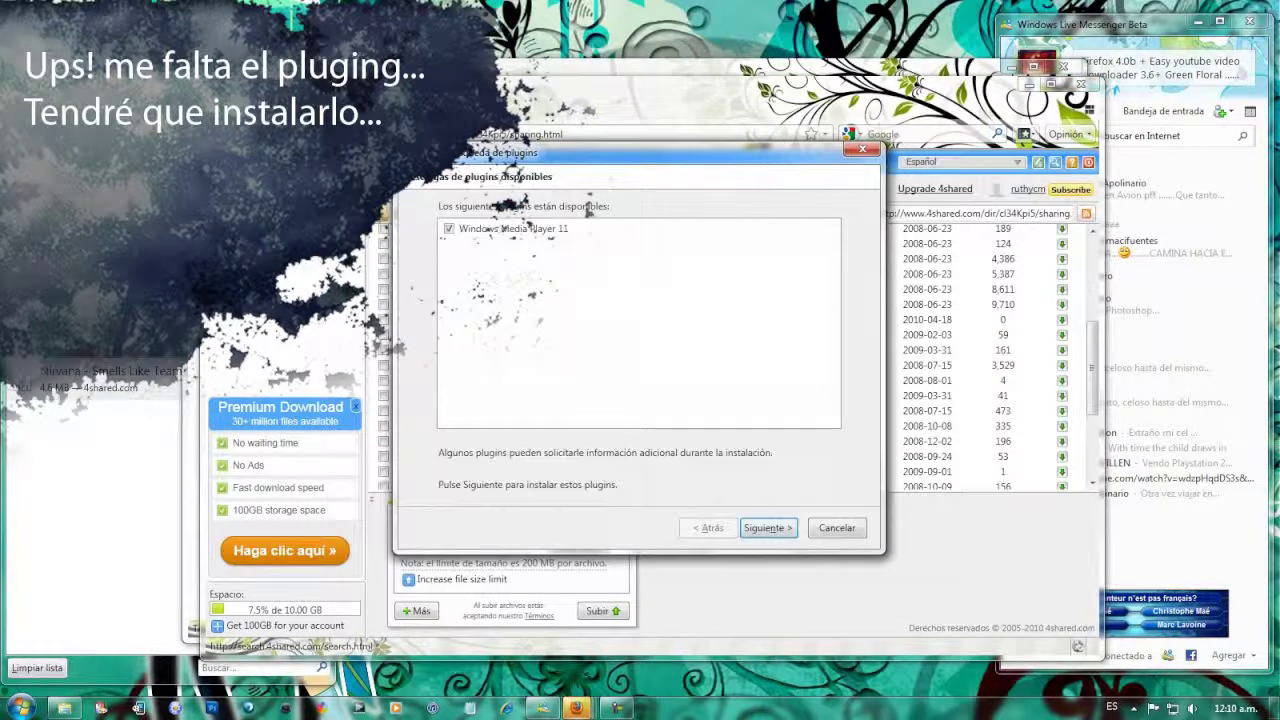
{"action": "left_click", "coordinate": [768, 527]}
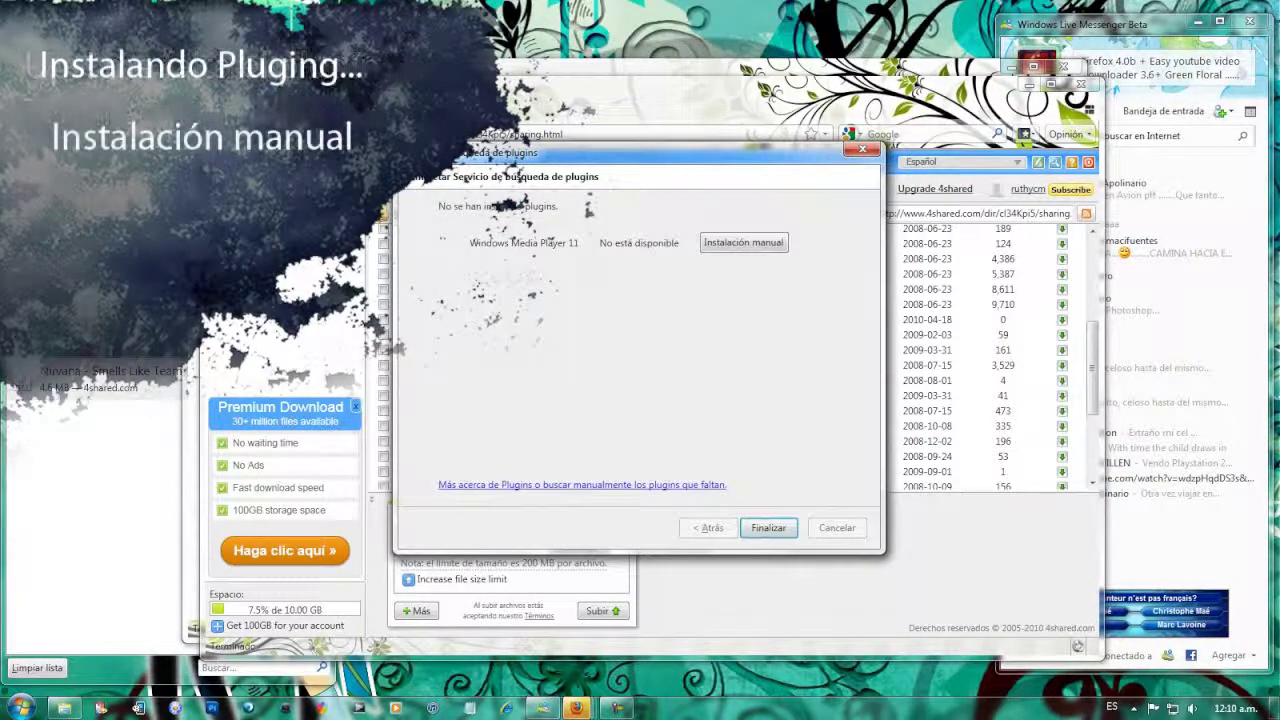
{"action": "left_click", "coordinate": [743, 244]}
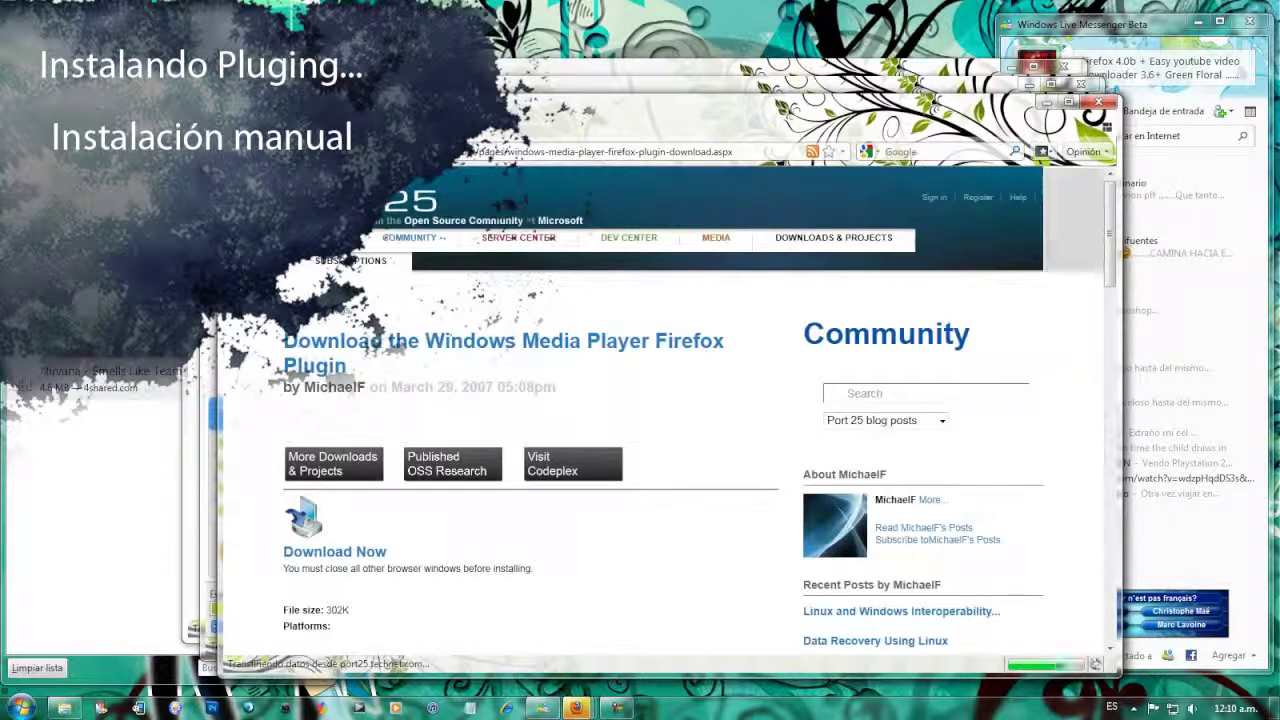
- Download the Windows Media Player Firefox plugin installer, wmpfirefoxplugin.exe, and save it
{"action": "scroll", "coordinate": [336, 345], "scroll_direction": "down", "scroll_amount": 5}
{"action": "left_click", "coordinate": [336, 279]}
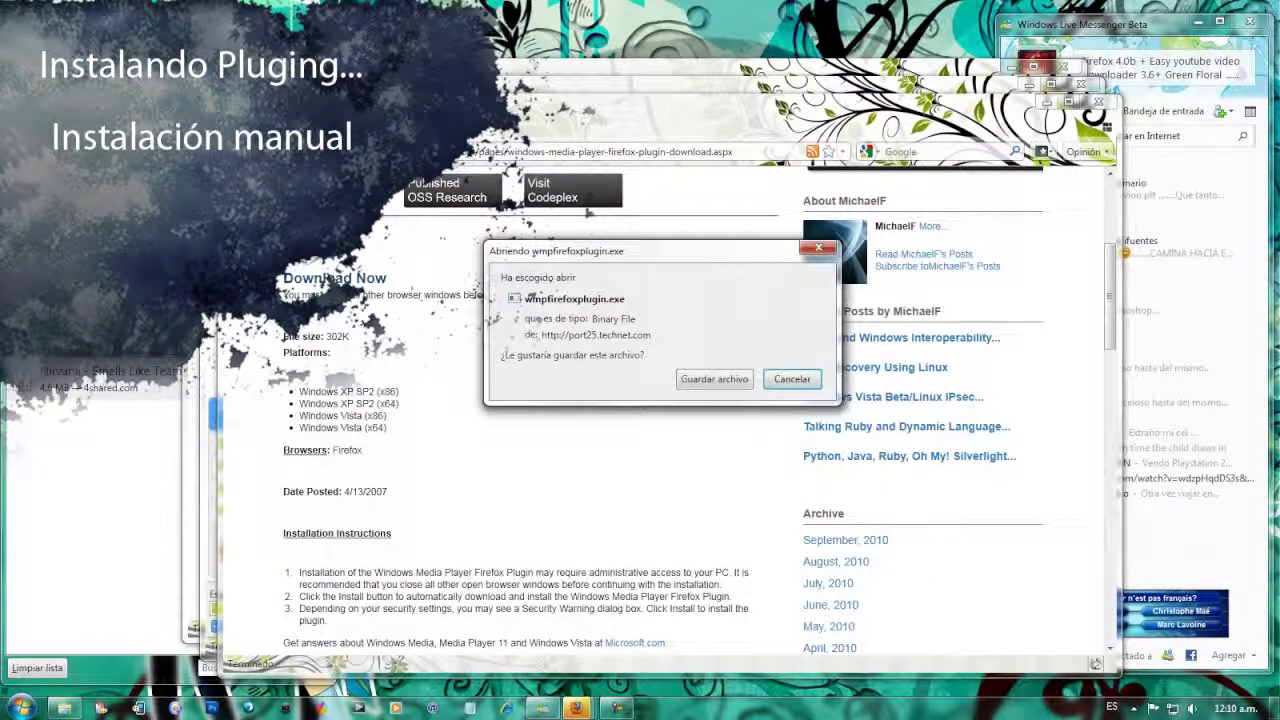
{"action": "key", "text": "Return"}
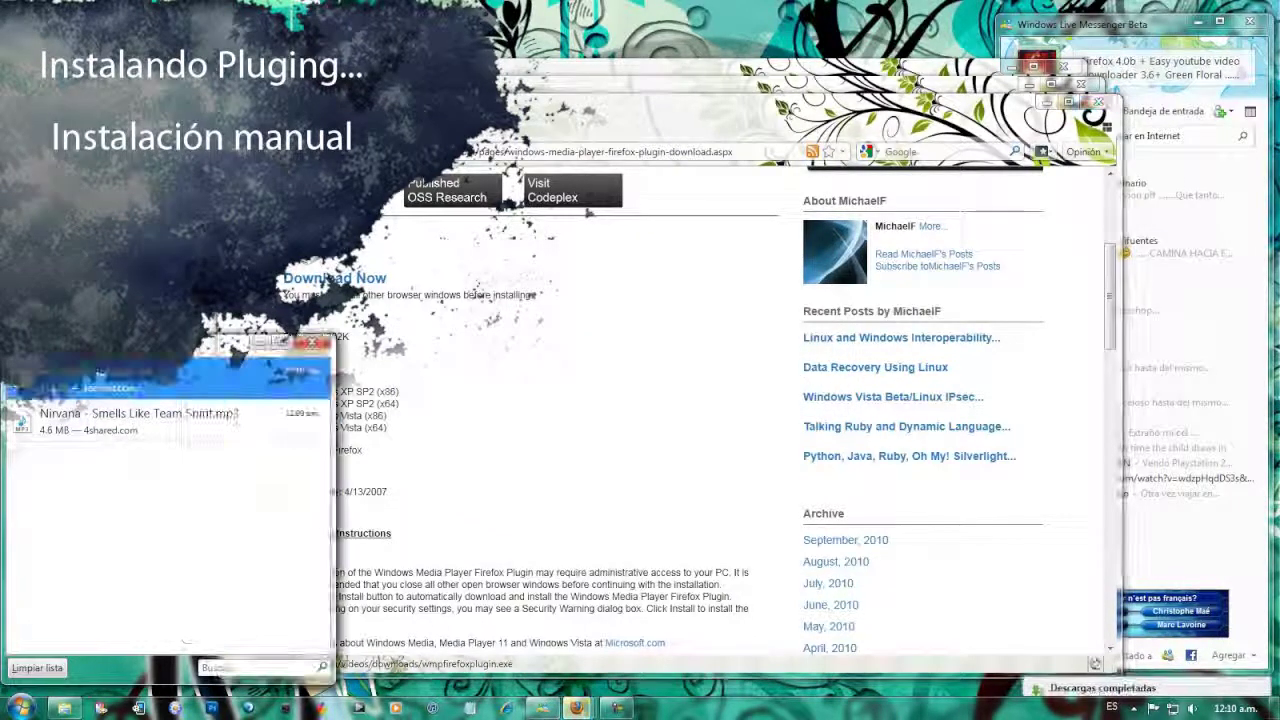
- Run wmpfirefoxplugin.exe and choose to repair the Windows Media Player Firefox Plugin installation
{"action": "key", "text": "Return"}
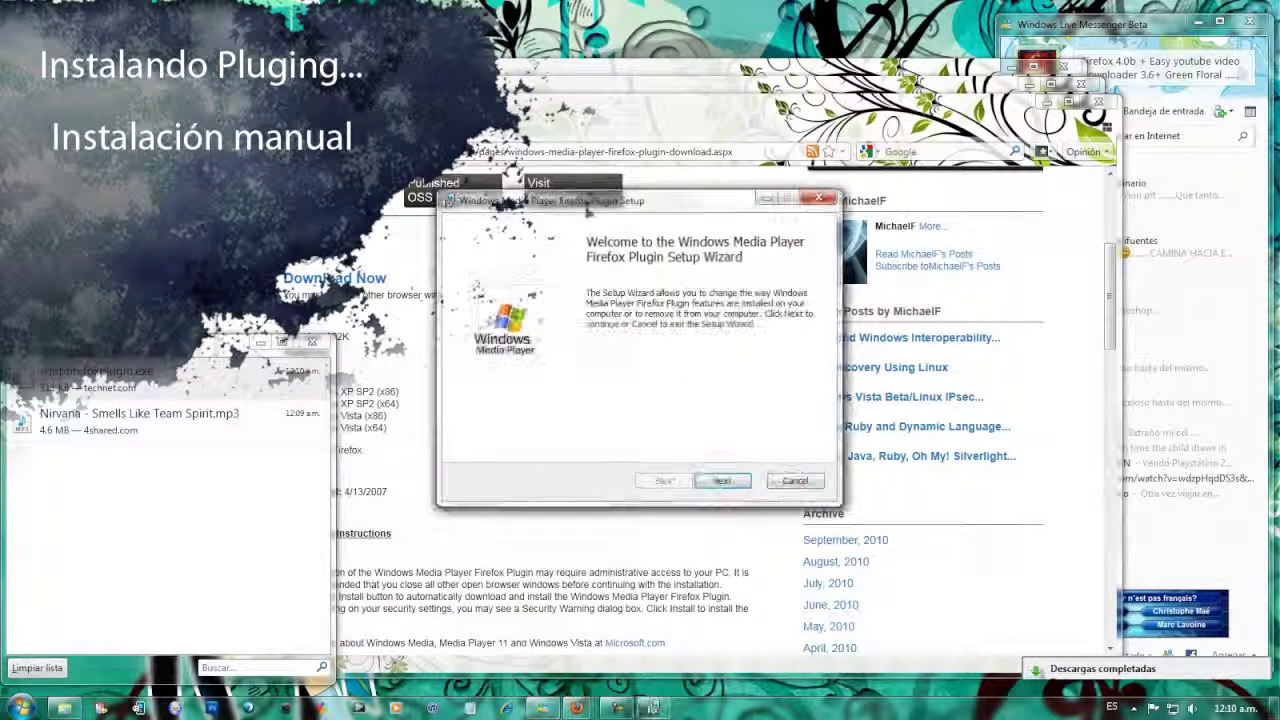
{"action": "key", "text": "Return"}
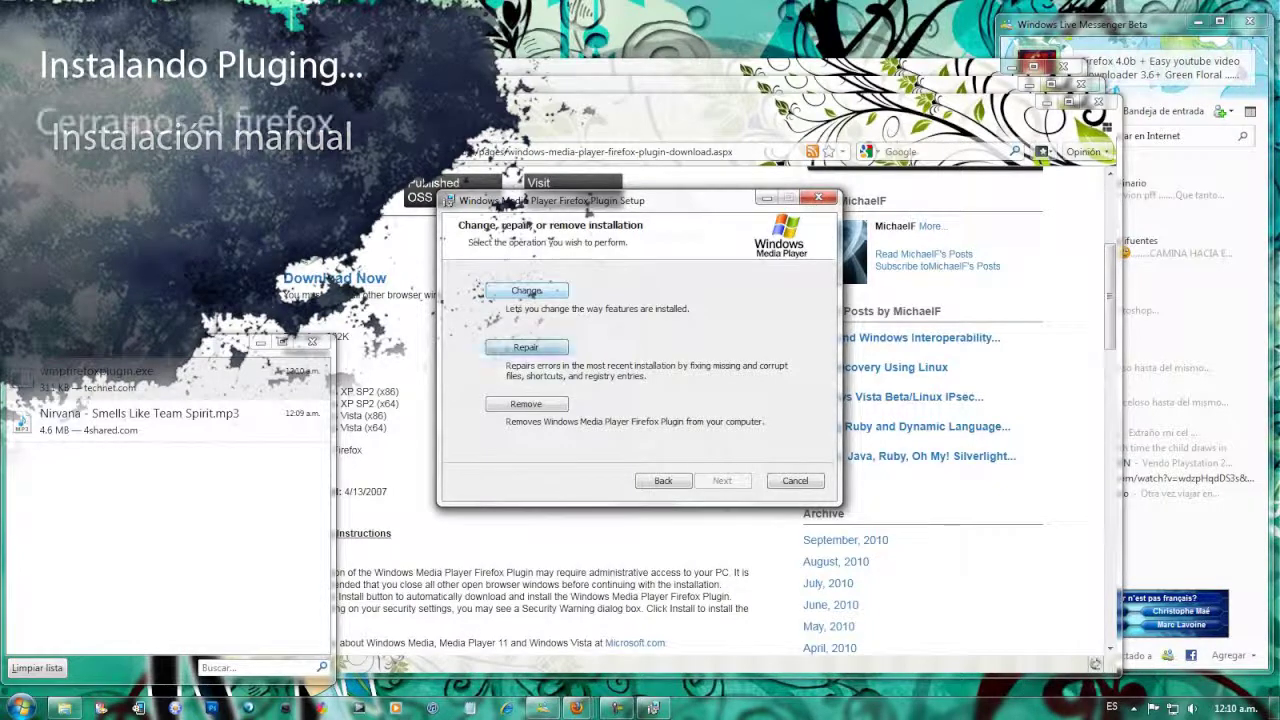
{"action": "left_click", "coordinate": [526, 347]}
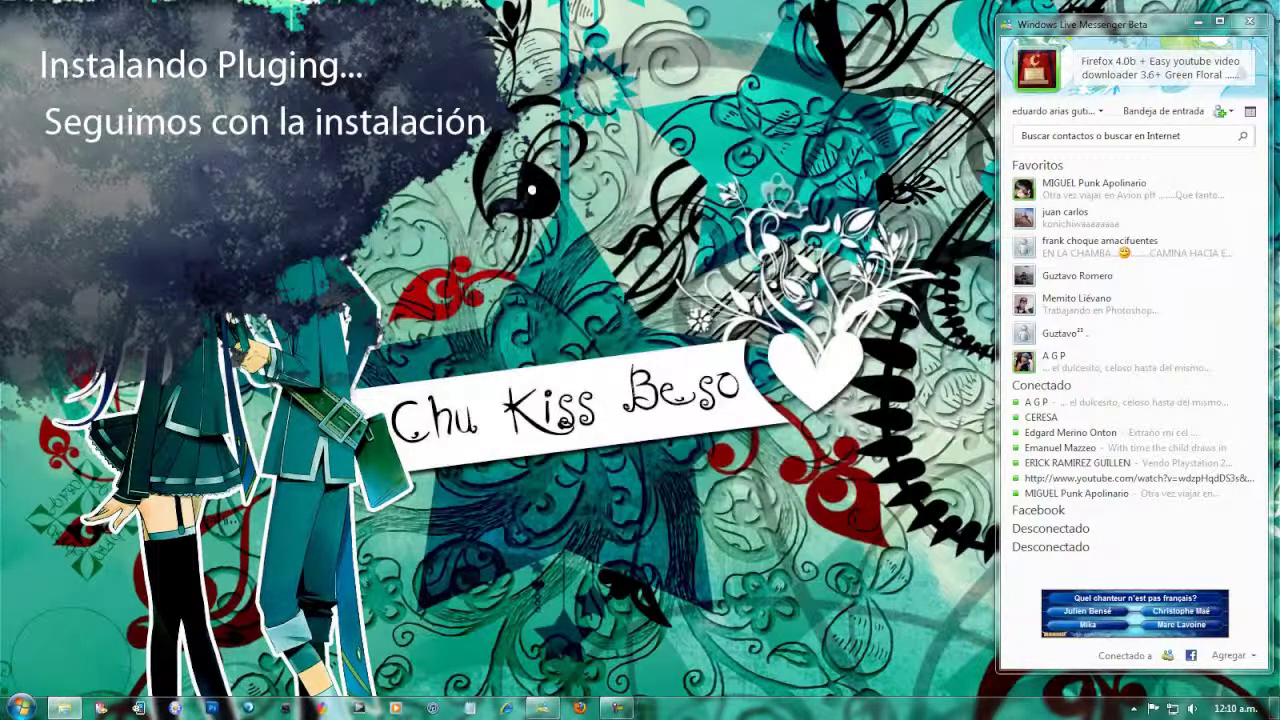
{"action": "right_click", "coordinate": [595, 279]}
{"action": "left_click", "coordinate": [643, 342]}
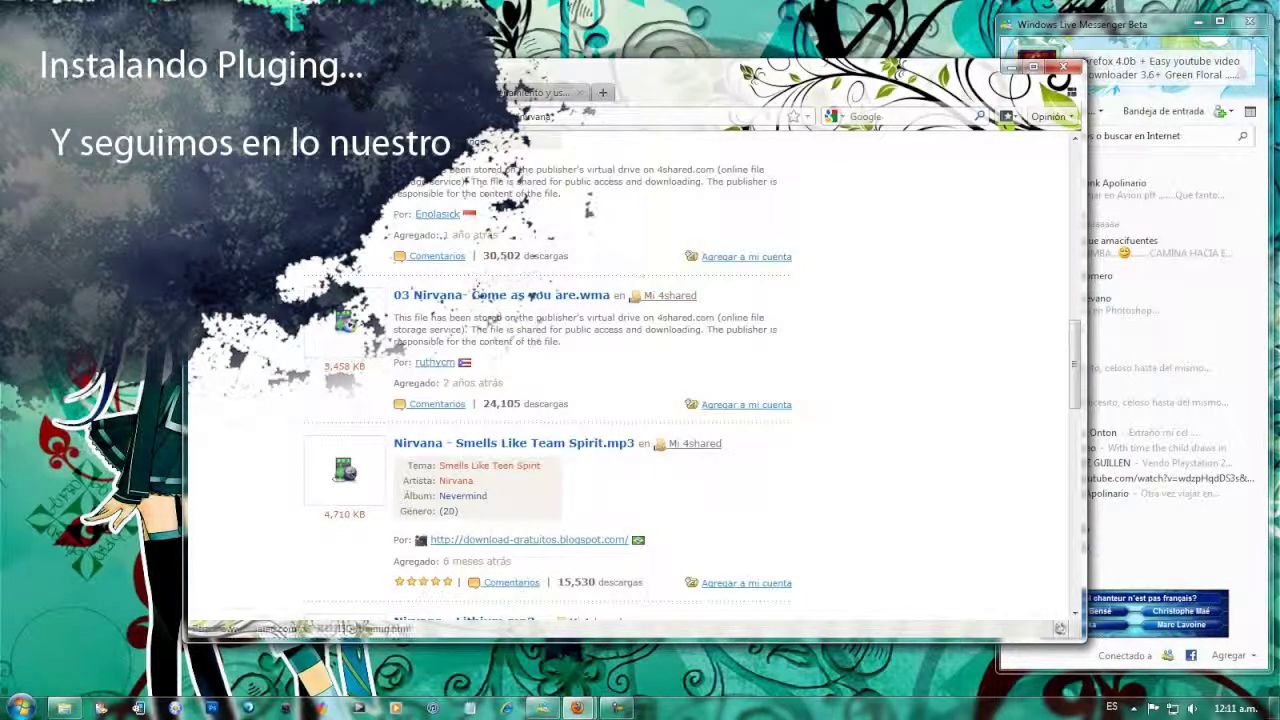
- Open the shared folder containing Nirvana - Smells Like Team Spirit.mp3 and preview Guns N´Roses- Civil War.mp3 from it
{"action": "left_click", "coordinate": [694, 444]}
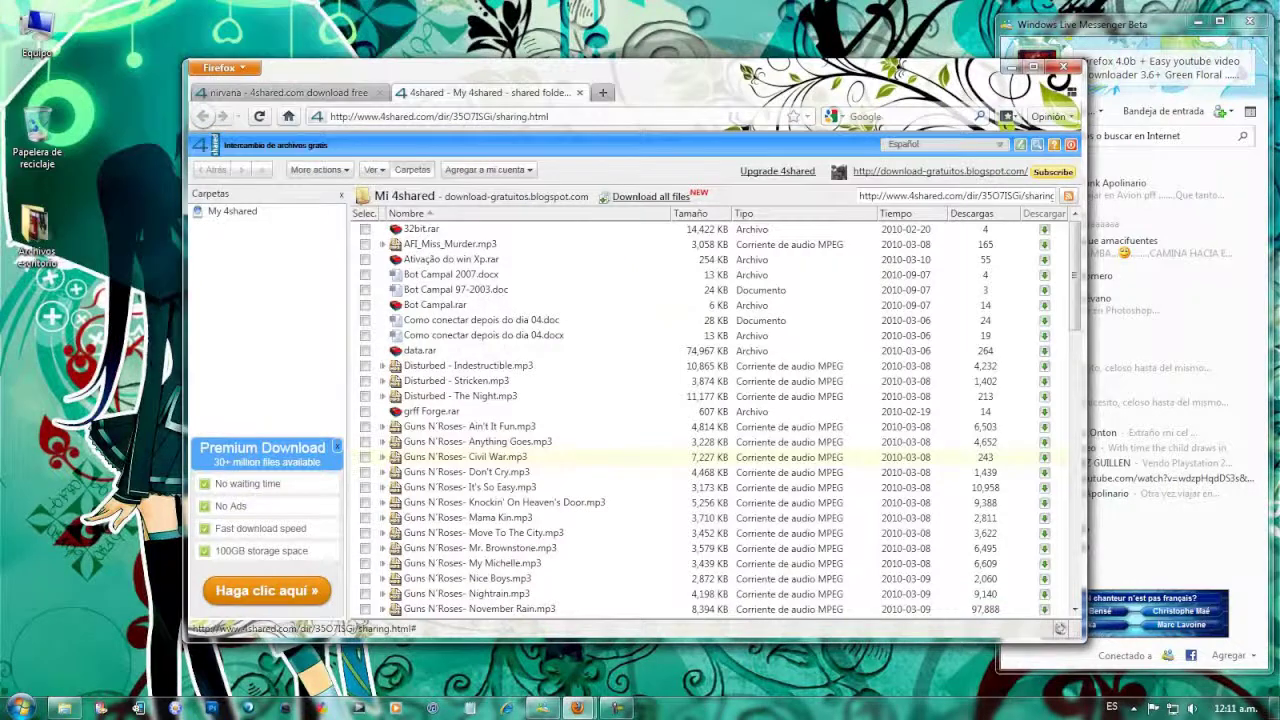
{"action": "left_click", "coordinate": [383, 457]}
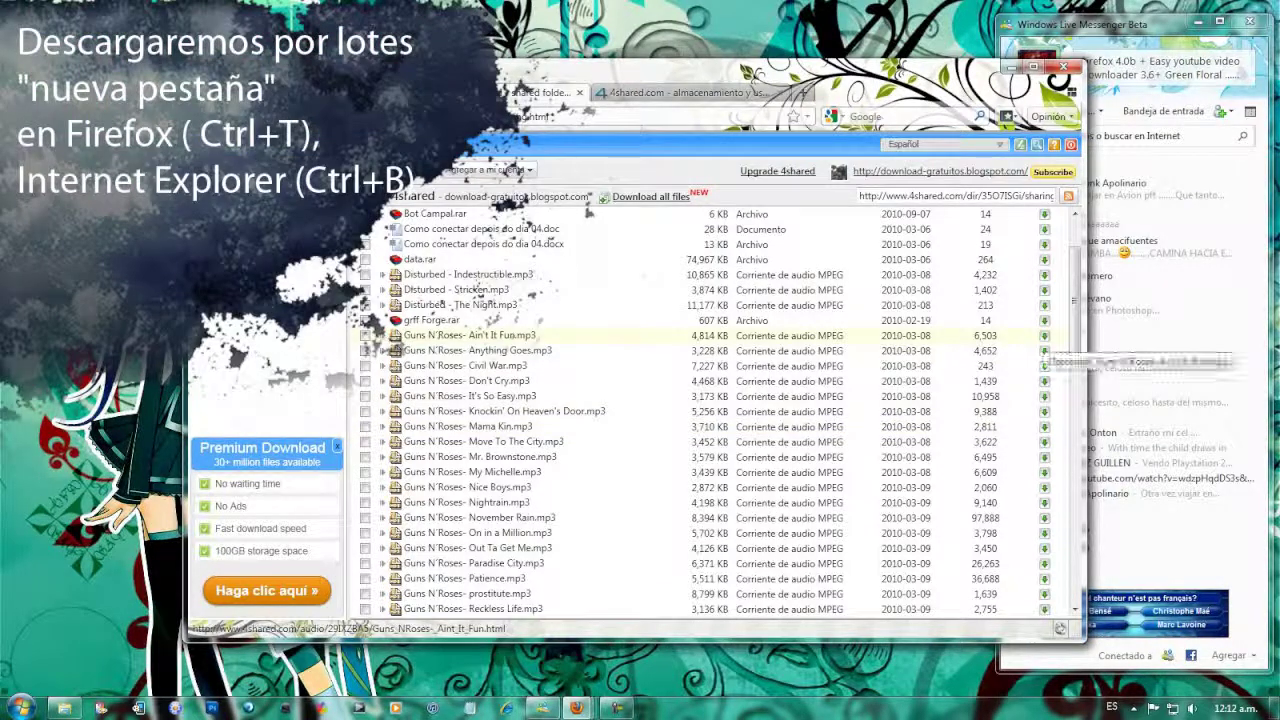
- Open the download pages of the six Guns N´Roses songs from Ain't It Fun through Knockin' On Heaven's Door in separate new tabs
{"action": "right_click", "coordinate": [1058, 338]}
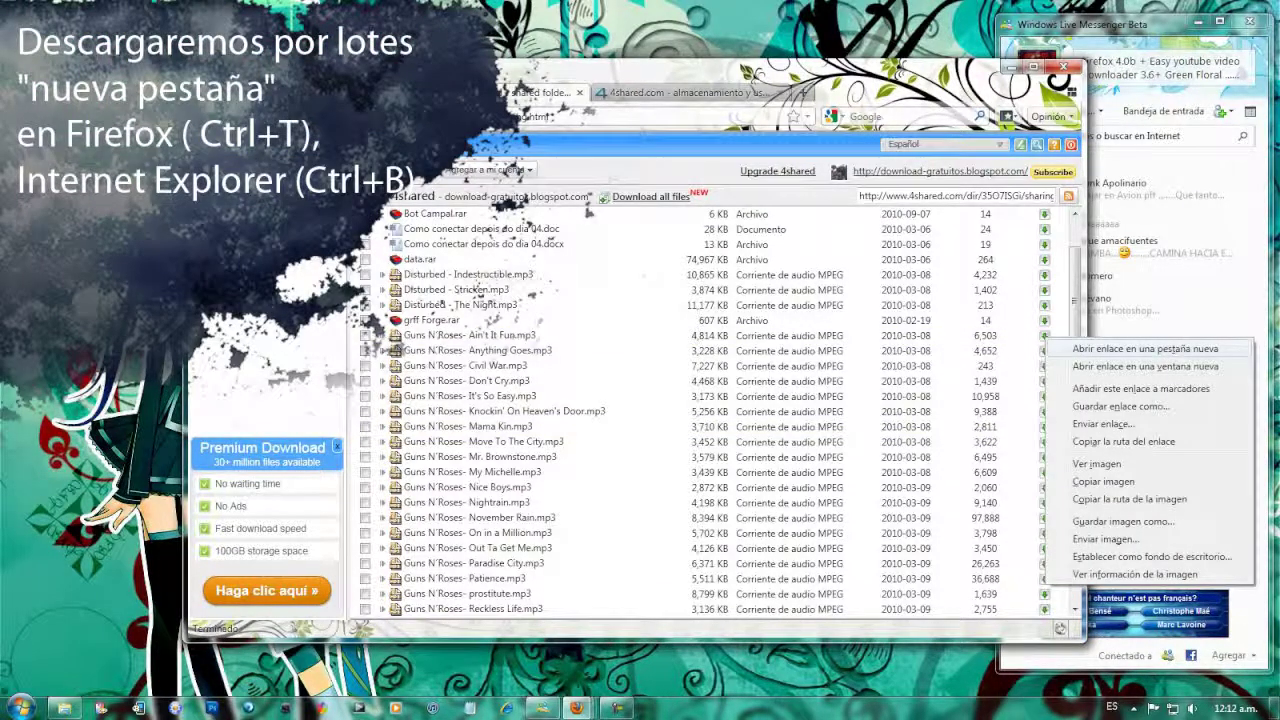
{"action": "left_click", "coordinate": [1145, 348]}
{"action": "right_click", "coordinate": [1045, 351]}
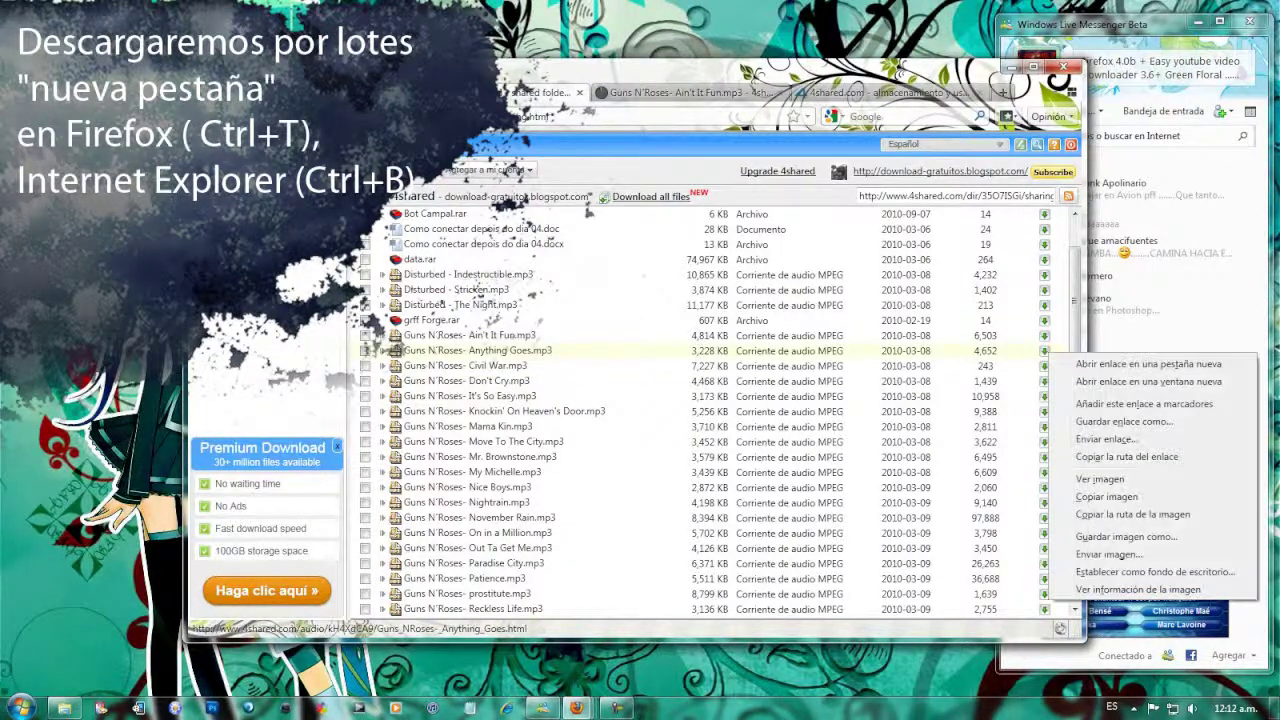
{"action": "left_click", "coordinate": [1148, 364]}
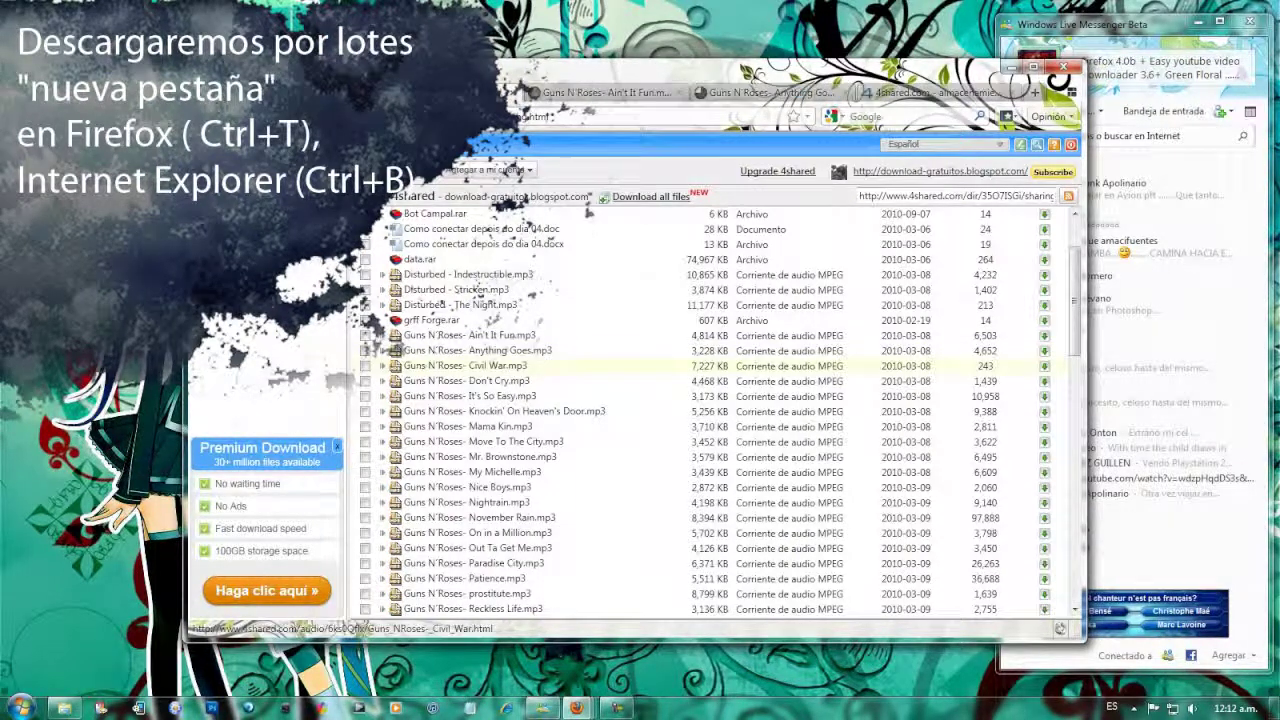
{"action": "right_click", "coordinate": [1044, 366]}
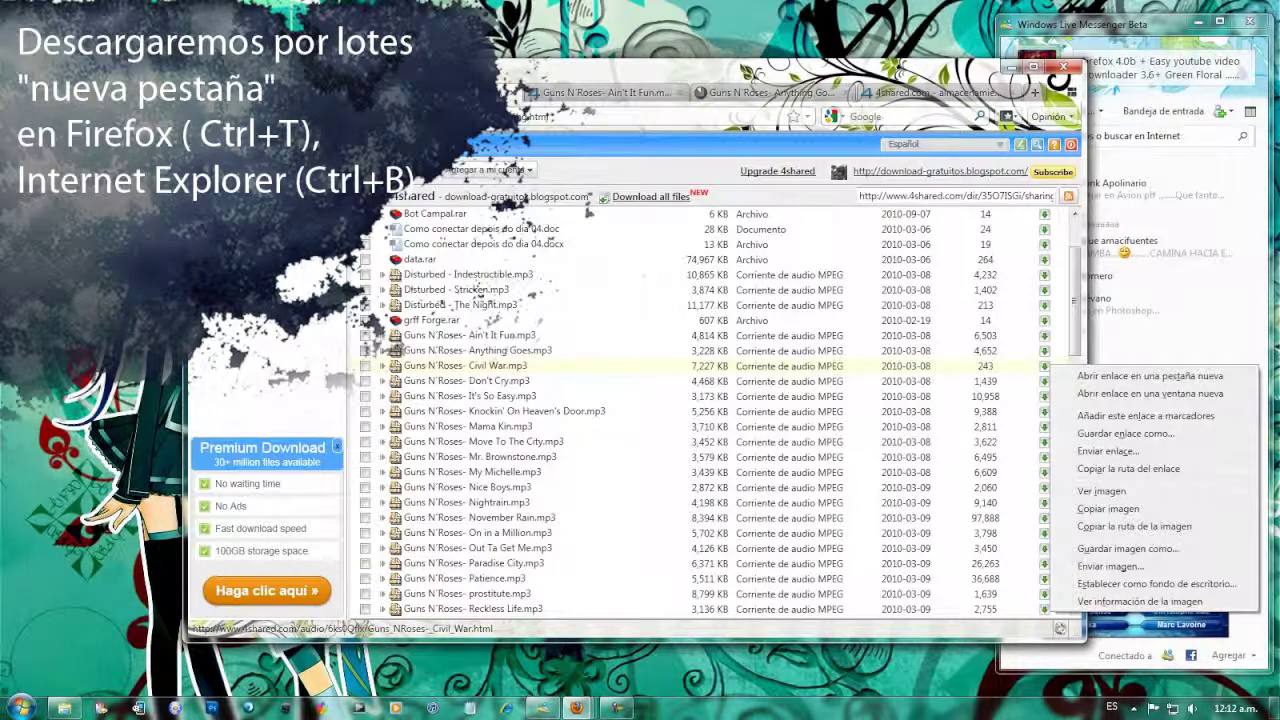
{"action": "left_click", "coordinate": [1148, 380]}
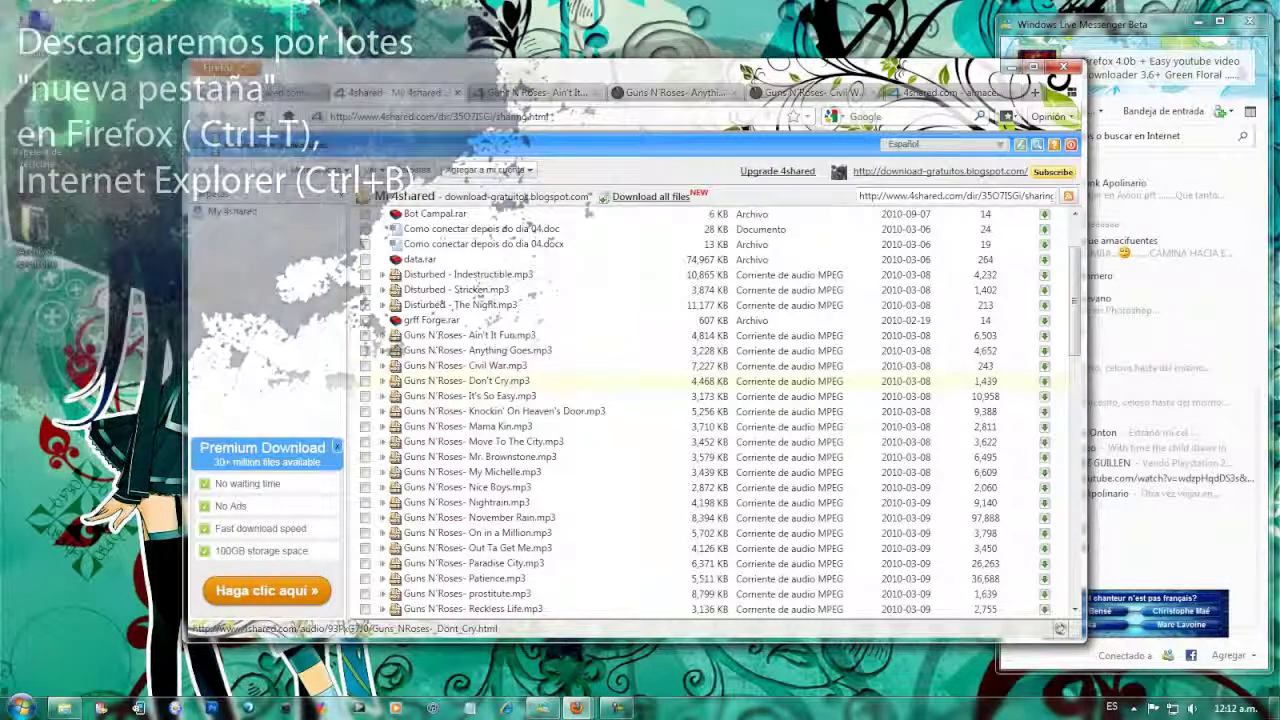
{"action": "right_click", "coordinate": [1044, 396]}
{"action": "left_click", "coordinate": [1148, 410]}
{"action": "right_click", "coordinate": [1044, 412]}
- Start the downloads on the opened Guns N´Roses song pages, from Ain't It Fun through Don't Cry
{"action": "left_click", "coordinate": [424, 93]}
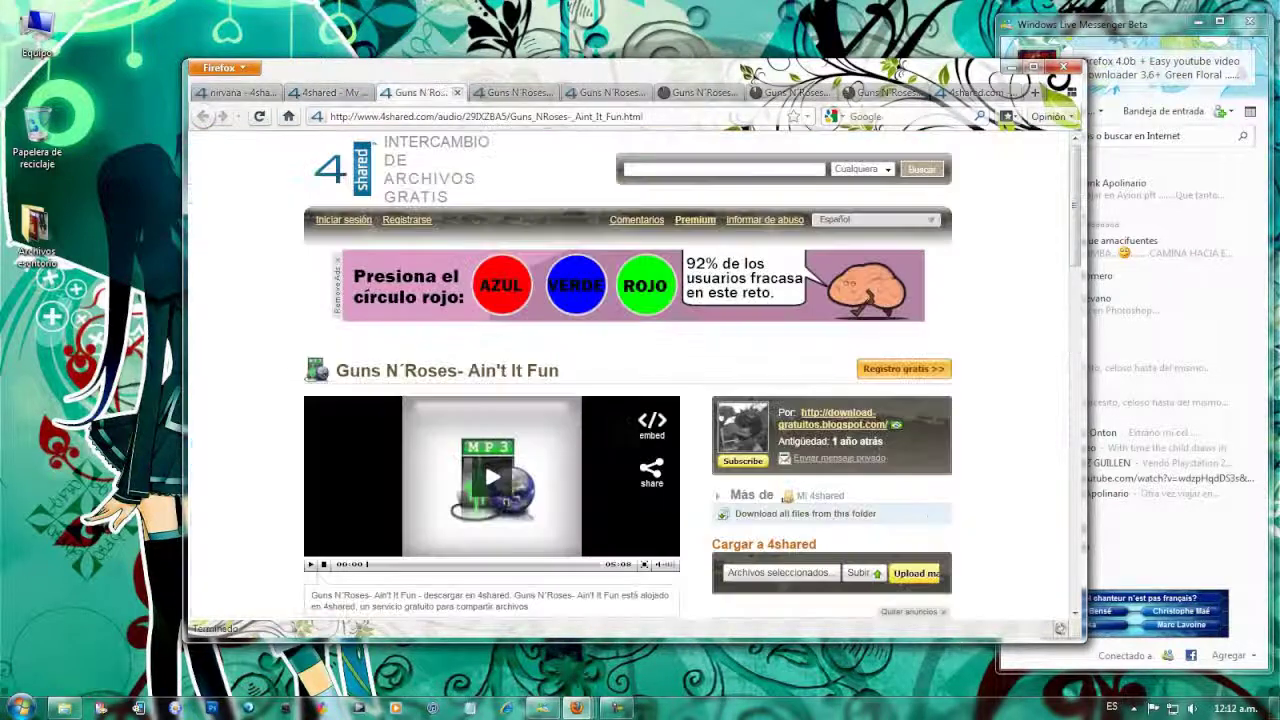
{"action": "scroll", "coordinate": [630, 380], "scroll_direction": "down", "scroll_amount": 5}
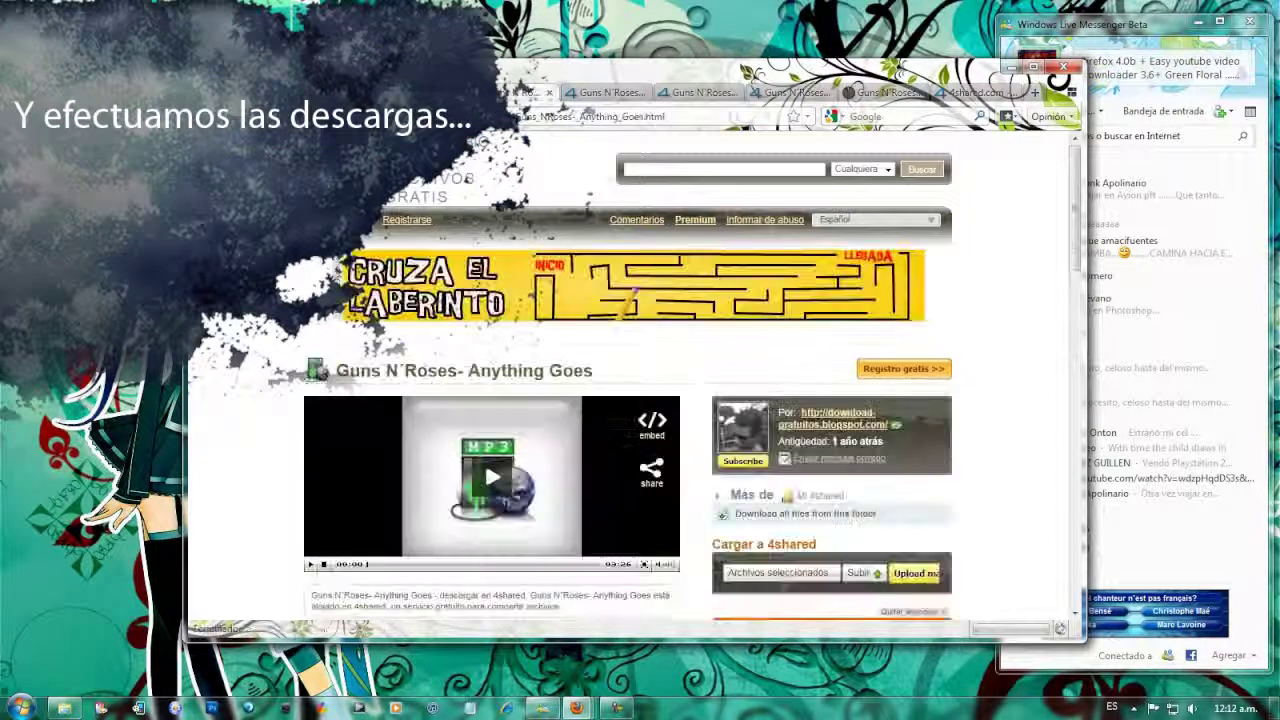
{"action": "scroll", "coordinate": [630, 400], "scroll_direction": "down", "scroll_amount": 3}
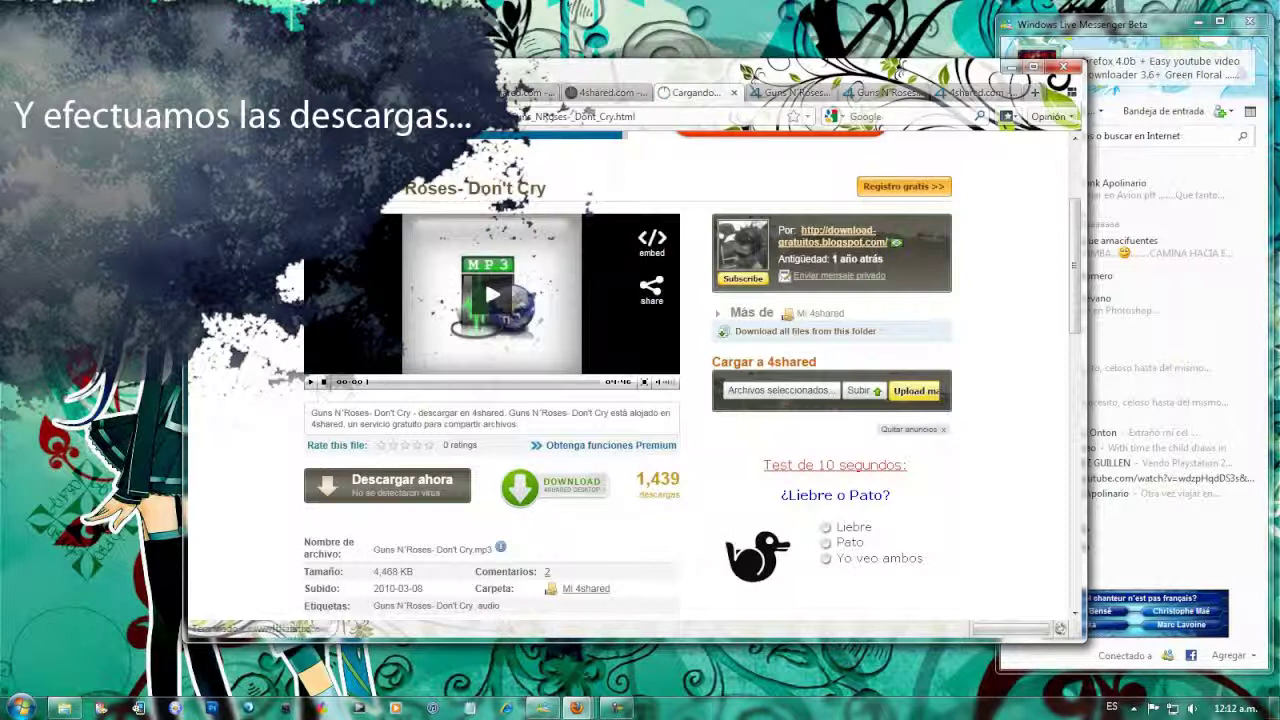
- Switch to the ready Don't Cry download page and save Guns N´Roses- Don't Cry.mp3
{"action": "left_click", "coordinate": [576, 708]}
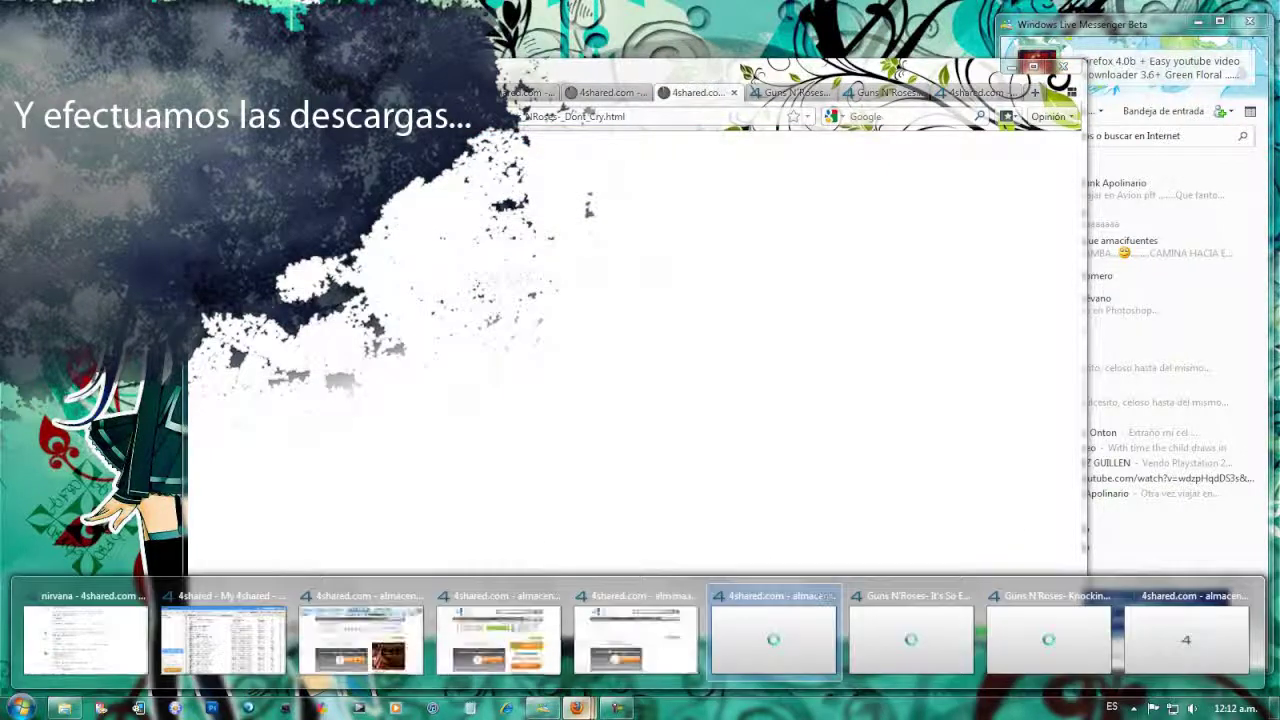
{"action": "mouse_move", "coordinate": [1187, 640]}
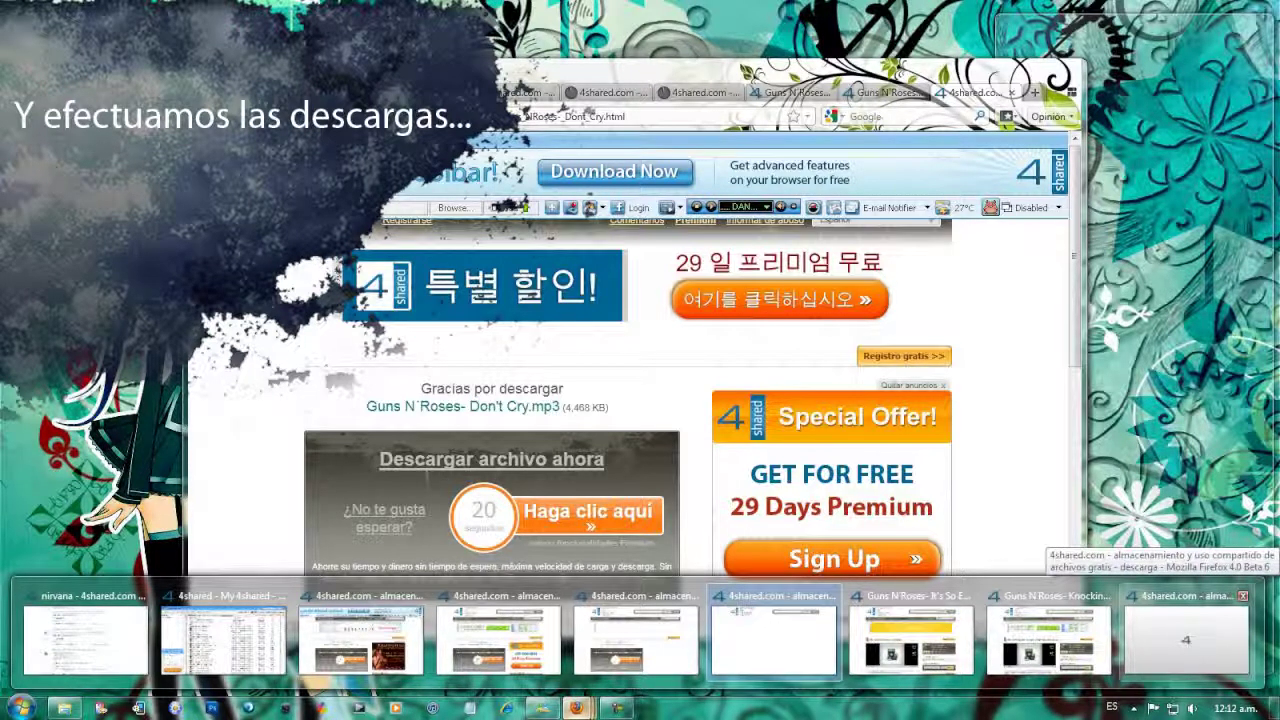
{"action": "left_click", "coordinate": [1187, 640]}
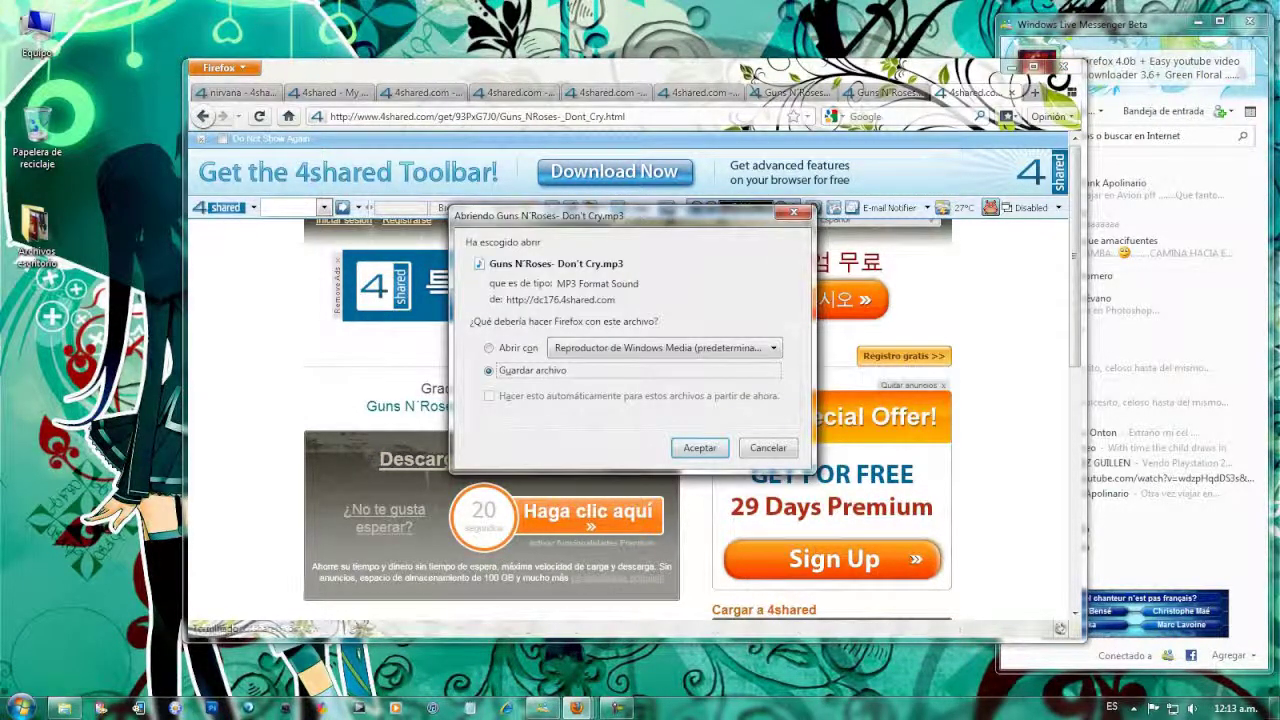
{"action": "key", "text": "Return"}
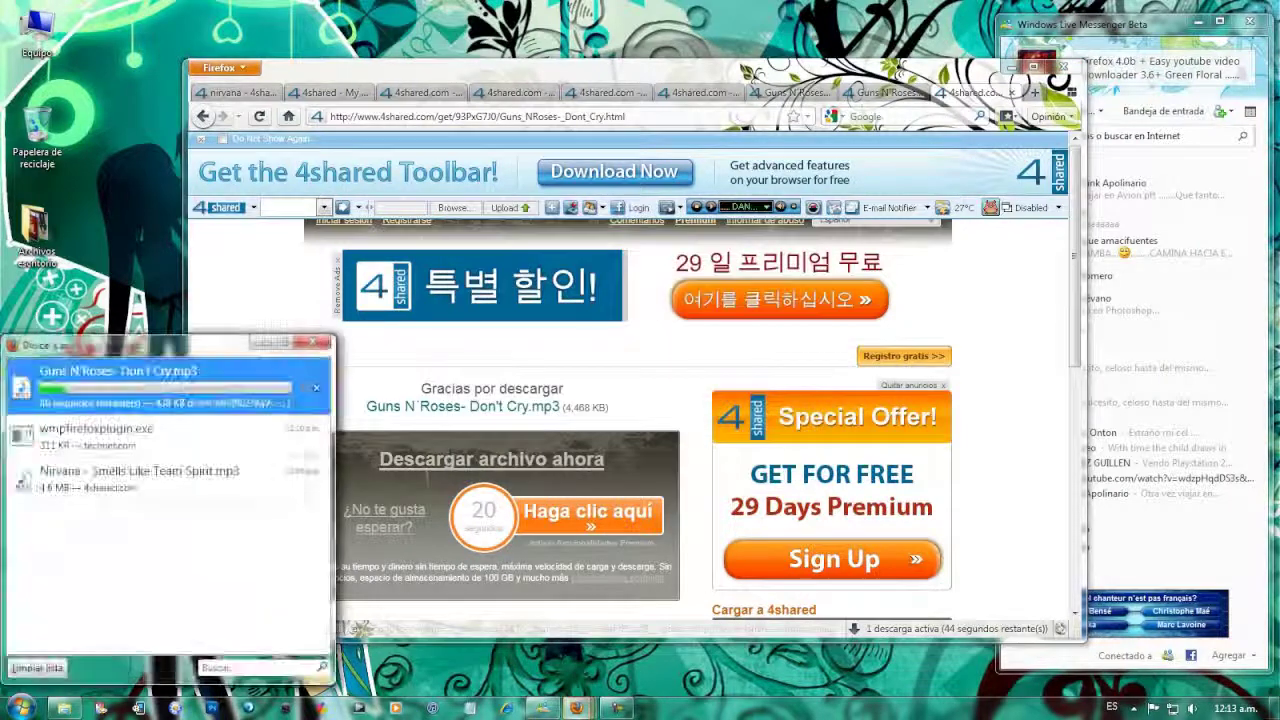
- Save Guns N´Roses- Ain't It Fun.mp3 and Guns N´Roses- Anything Goes.mp3 from their ready download pages, closing each finished song page
{"action": "left_click", "coordinate": [1012, 93]}
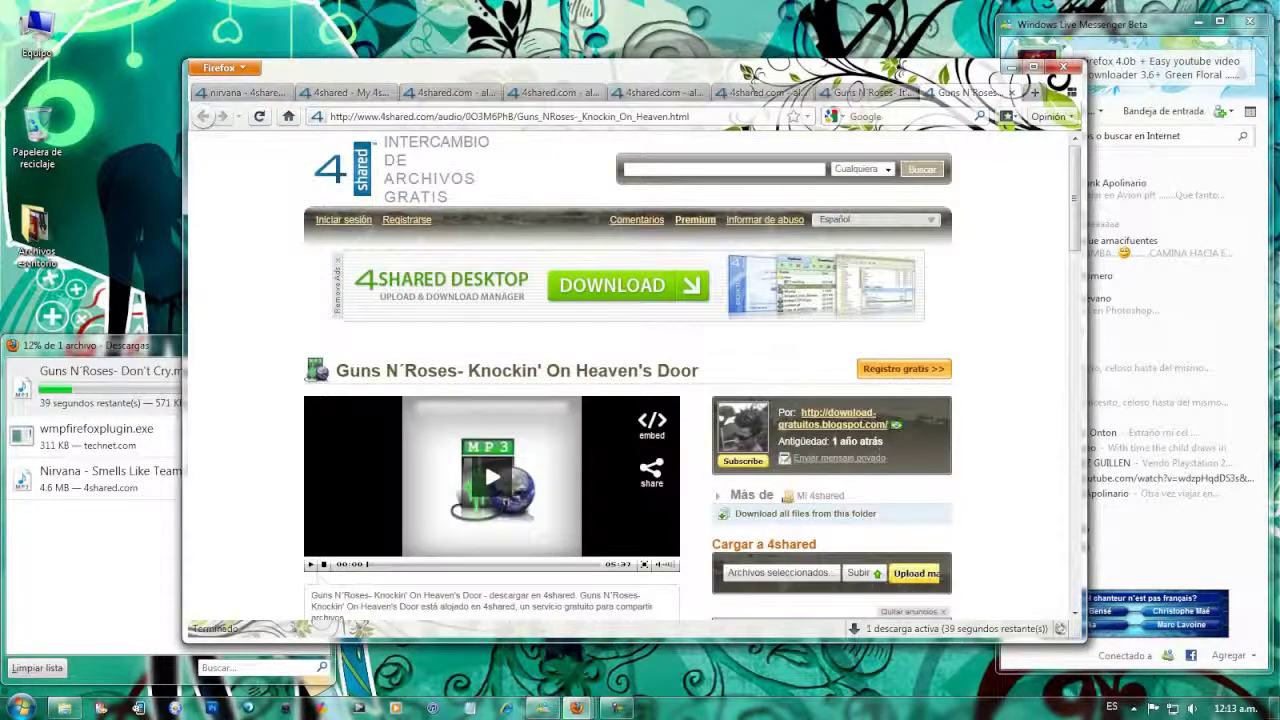
{"action": "left_click", "coordinate": [345, 93]}
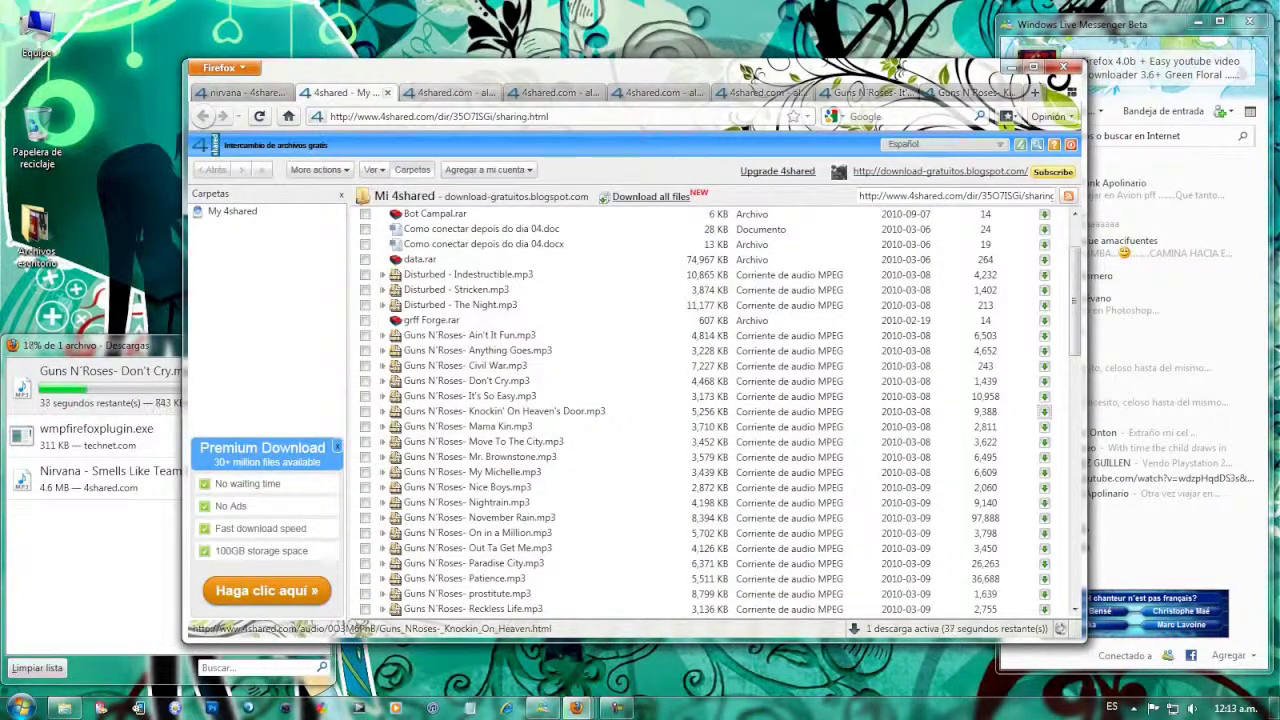
{"action": "key", "text": "ctrl+Tab"}
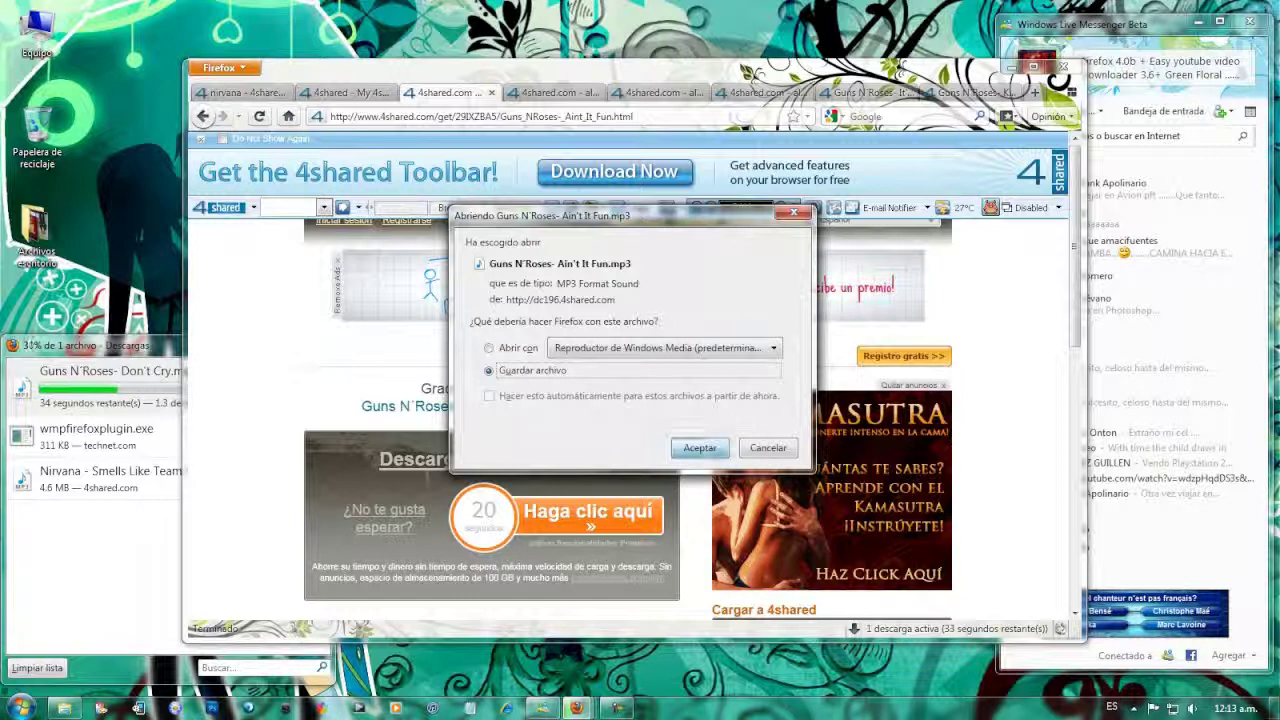
{"action": "key", "text": "Return"}
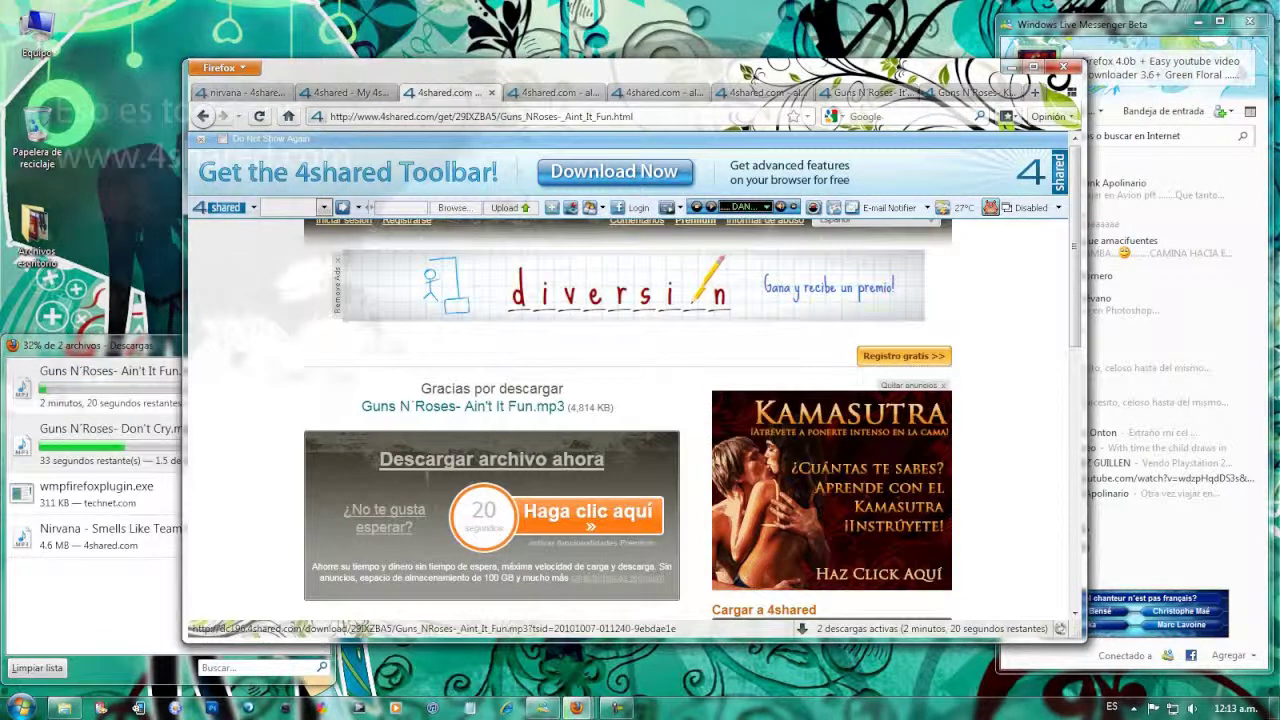
{"action": "key", "text": "ctrl+w"}
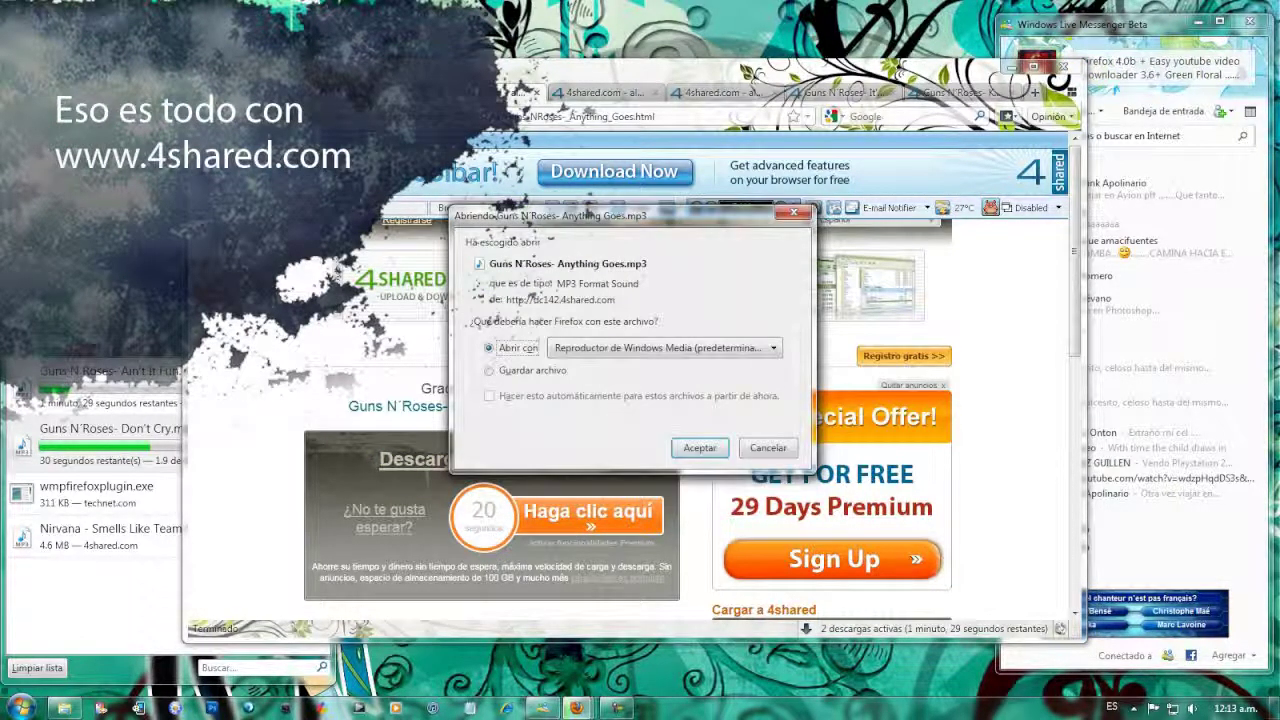
{"action": "key", "text": "Return"}
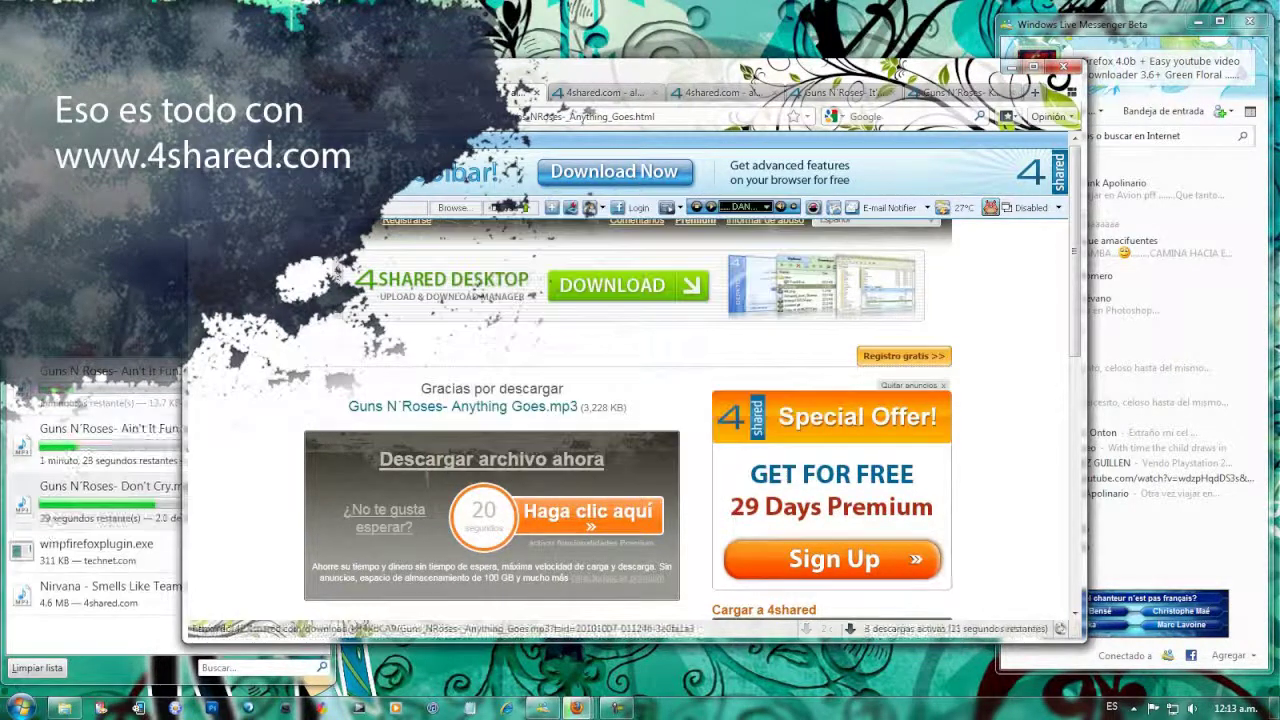
{"action": "key", "text": "ctrl+w"}
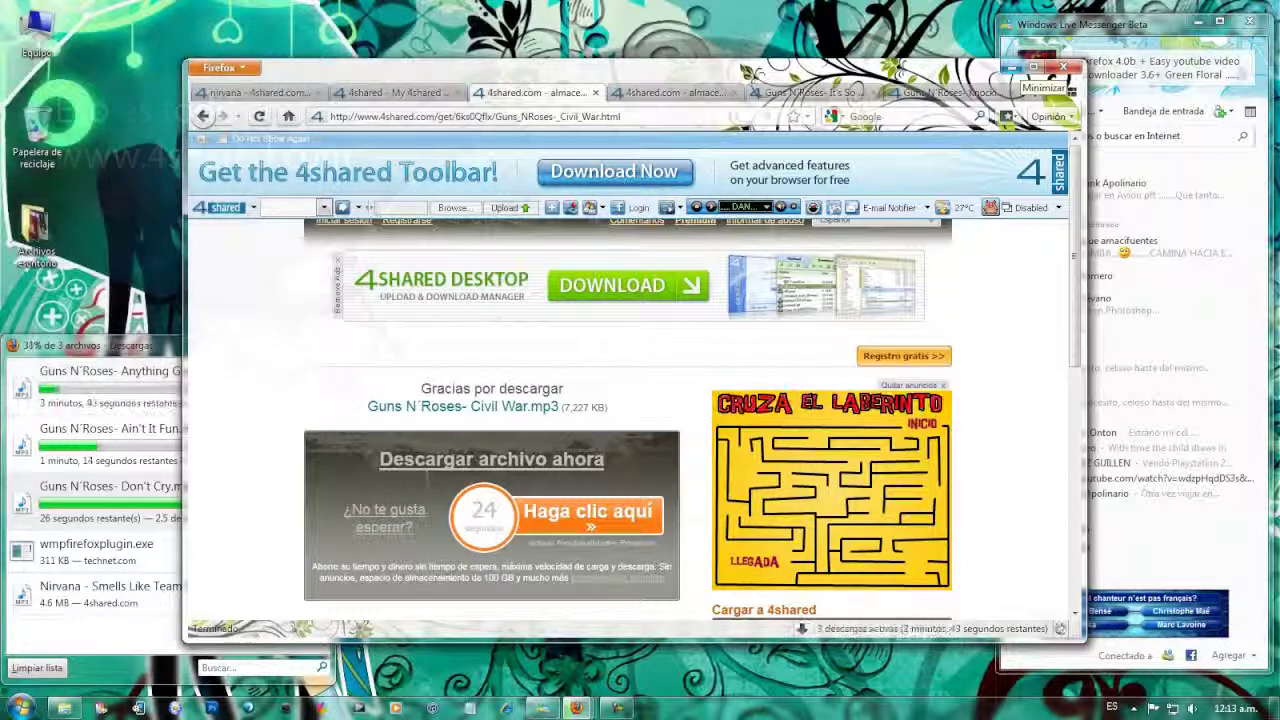
- Return to the top of the nirvana search results, minimize the browser and check the Downloads window
{"action": "left_click", "coordinate": [260, 93]}
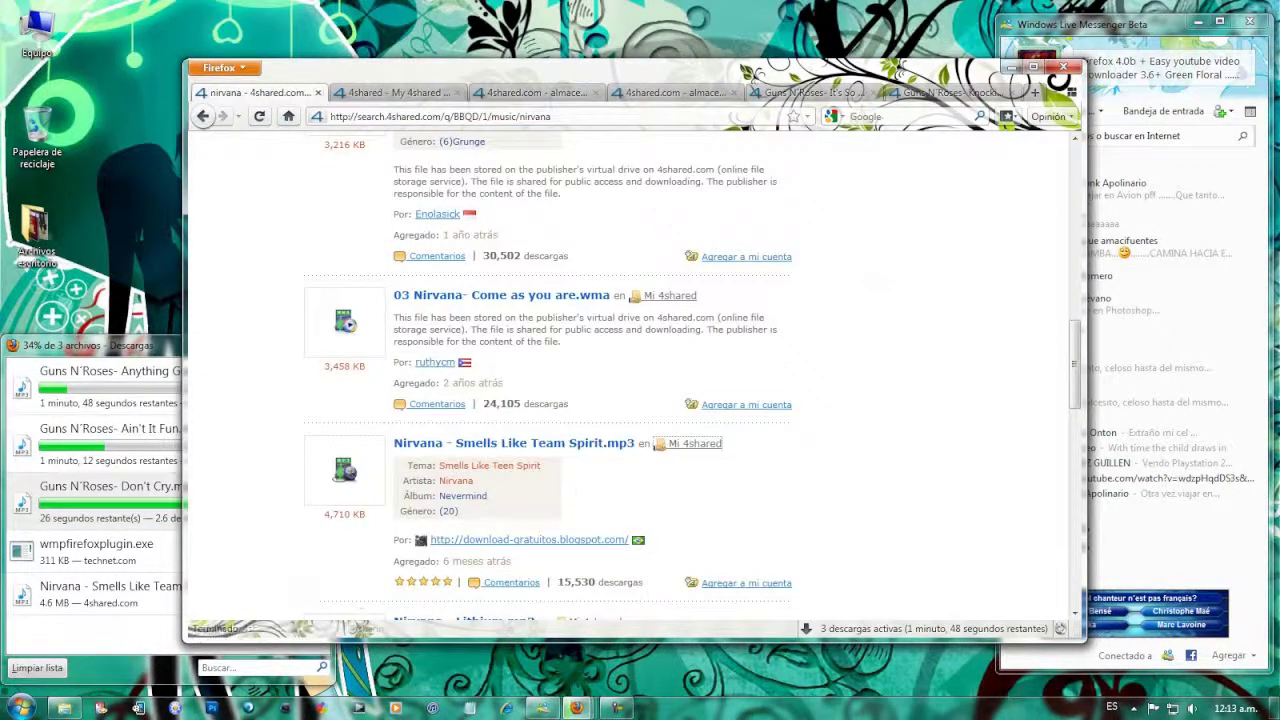
{"action": "scroll", "coordinate": [630, 380], "scroll_direction": "up", "scroll_amount": 10}
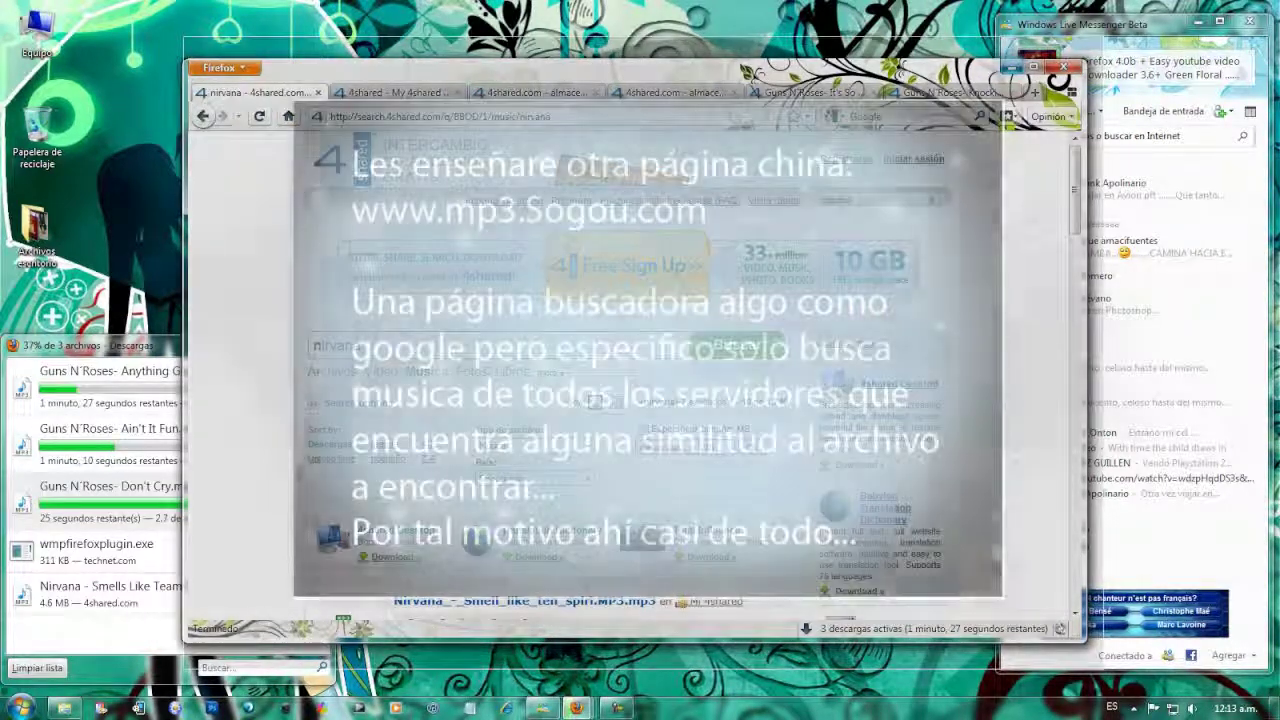
{"action": "left_click", "coordinate": [1012, 67]}
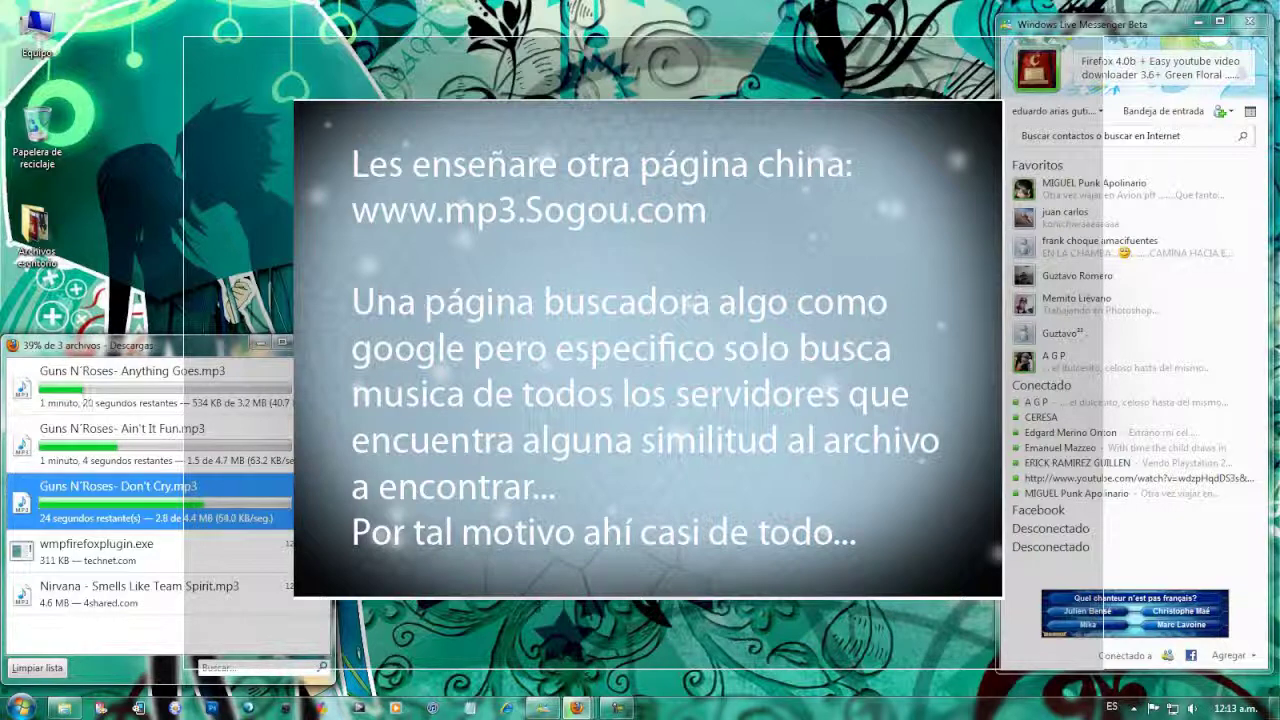
{"action": "left_click", "coordinate": [577, 708]}
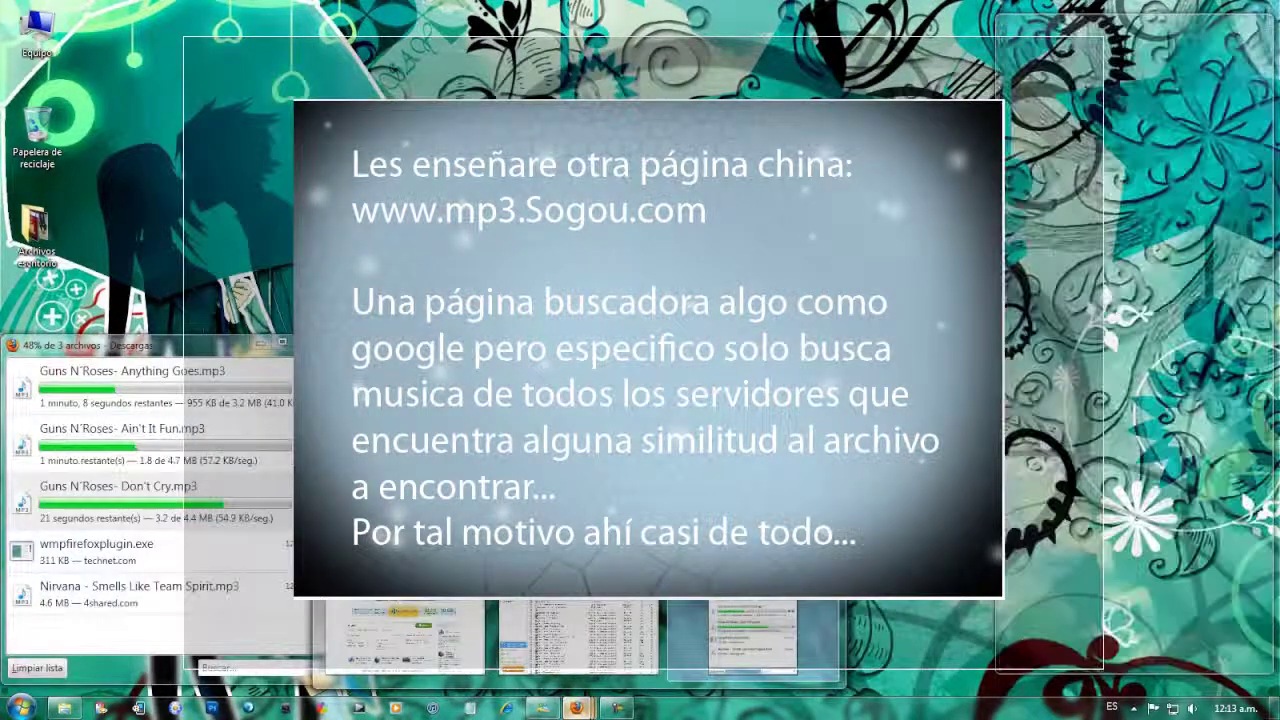
{"action": "left_click", "coordinate": [753, 625]}
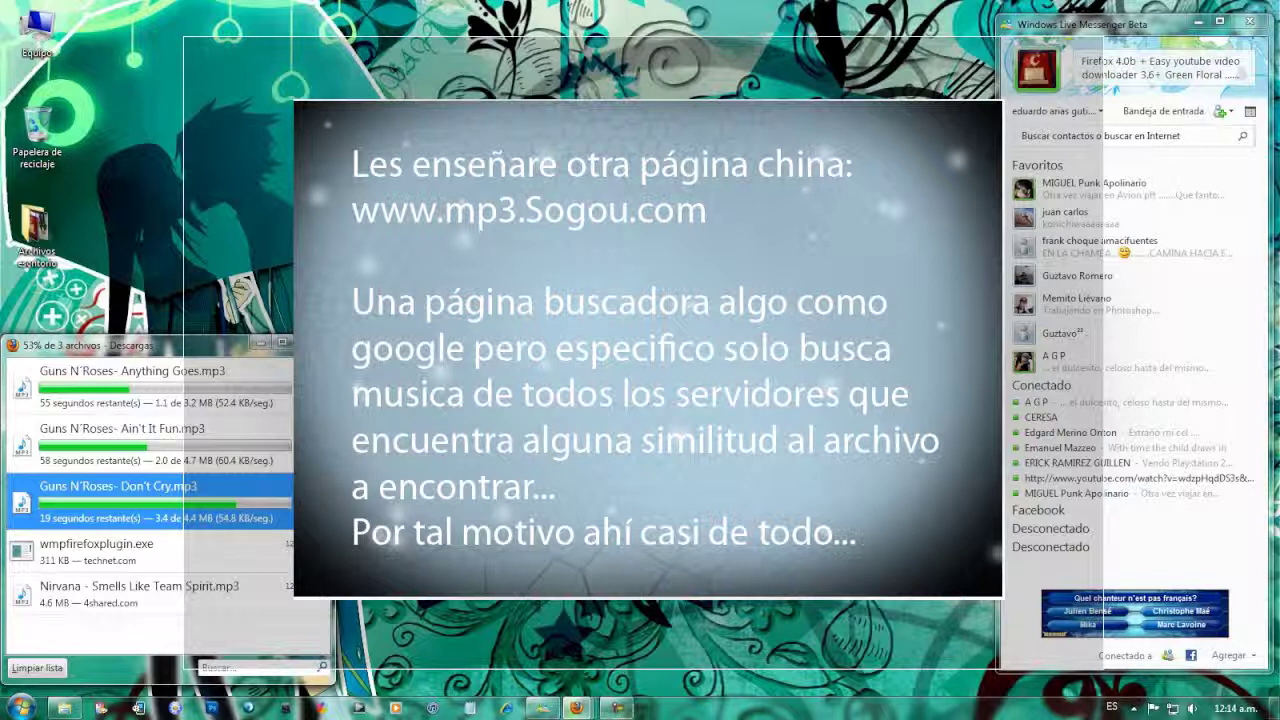
- Restore the browser window, open mp3.sogou.com and search its mp3 files for nirvana
{"action": "left_click", "coordinate": [578, 708]}
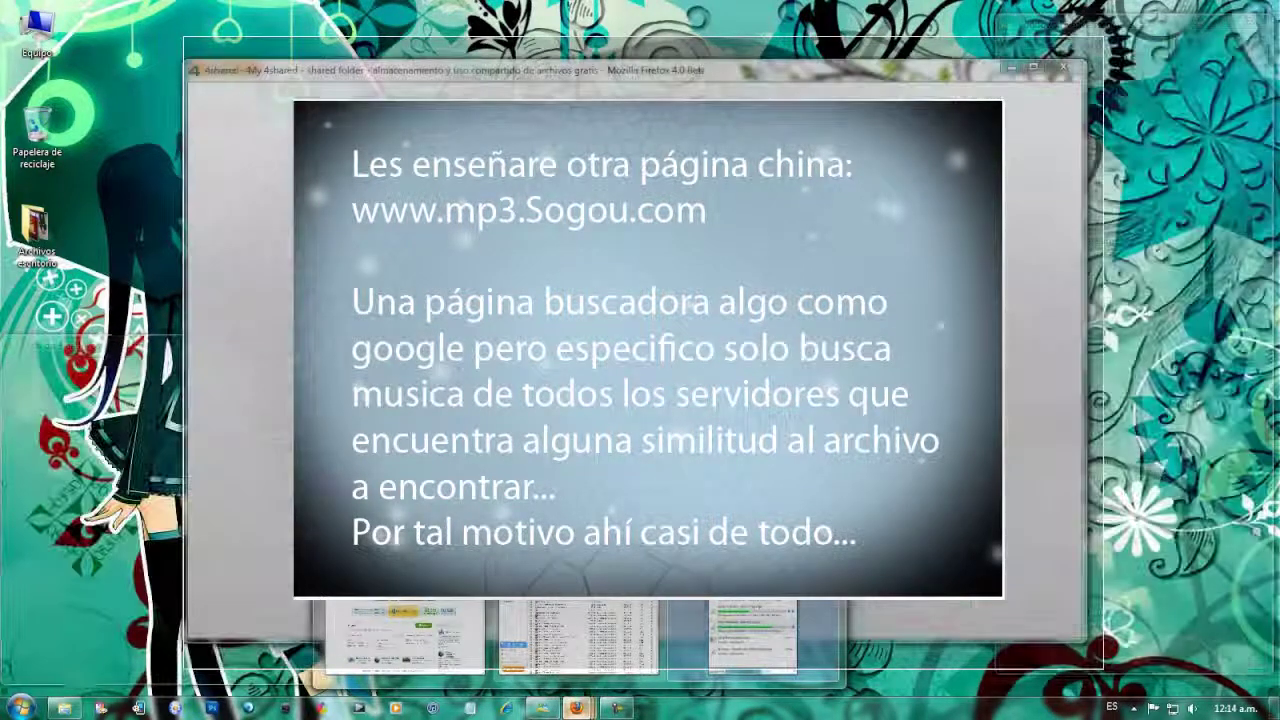
{"action": "left_click", "coordinate": [420, 640]}
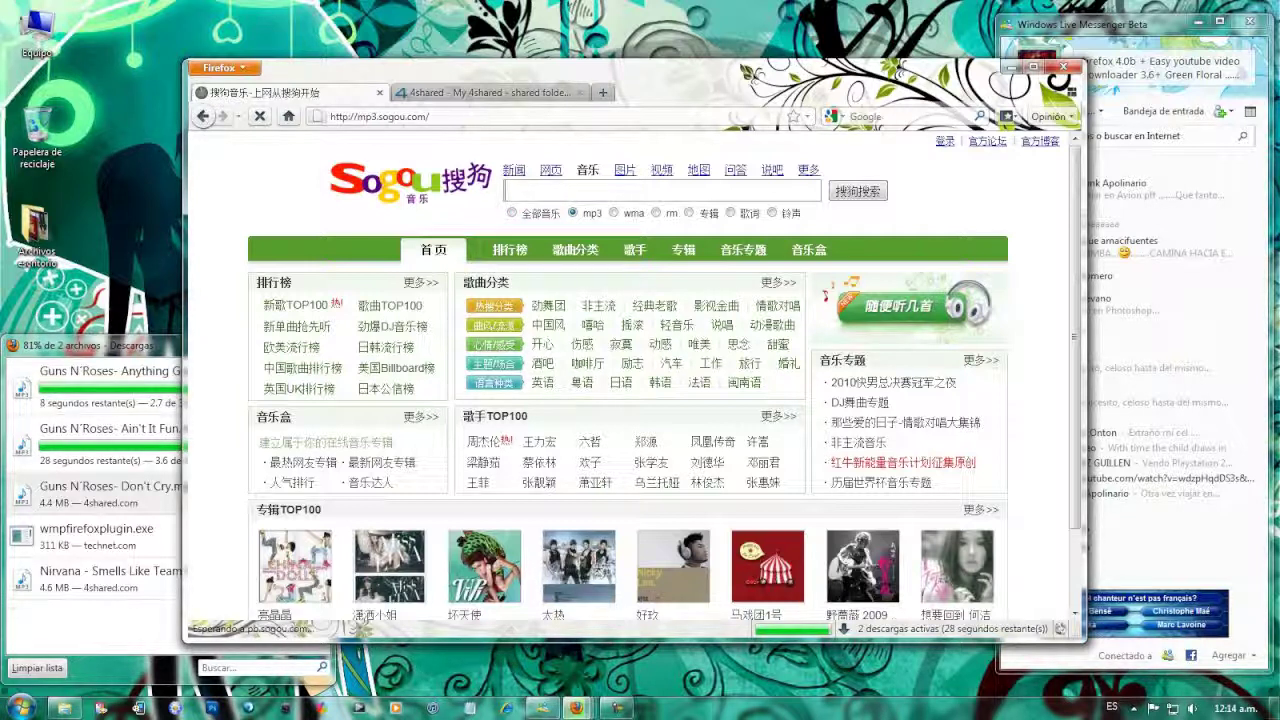
{"action": "type", "text": "ni"}
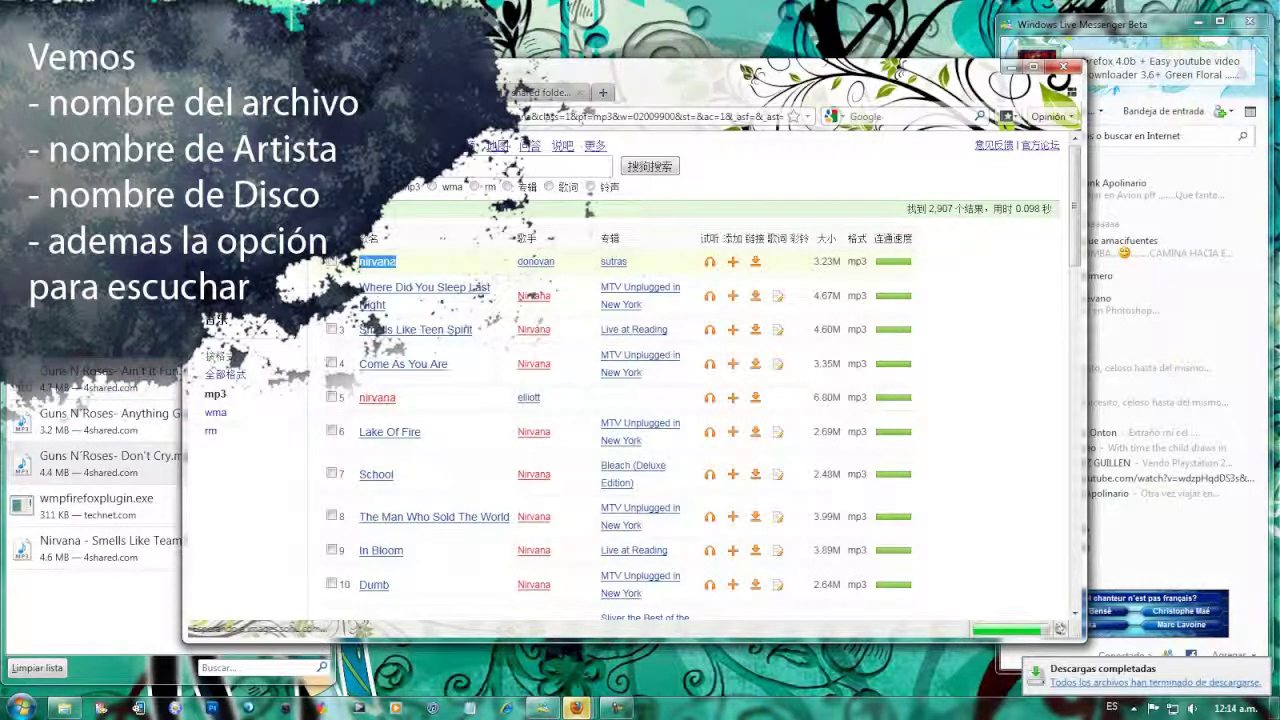
- Open the download window of the first result, nirvana by donovan, and save its link as donovan-nirvana.mp3 in the Escritorio folder
{"action": "left_click_drag", "start_coordinate": [516, 262], "coordinate": [630, 262]}
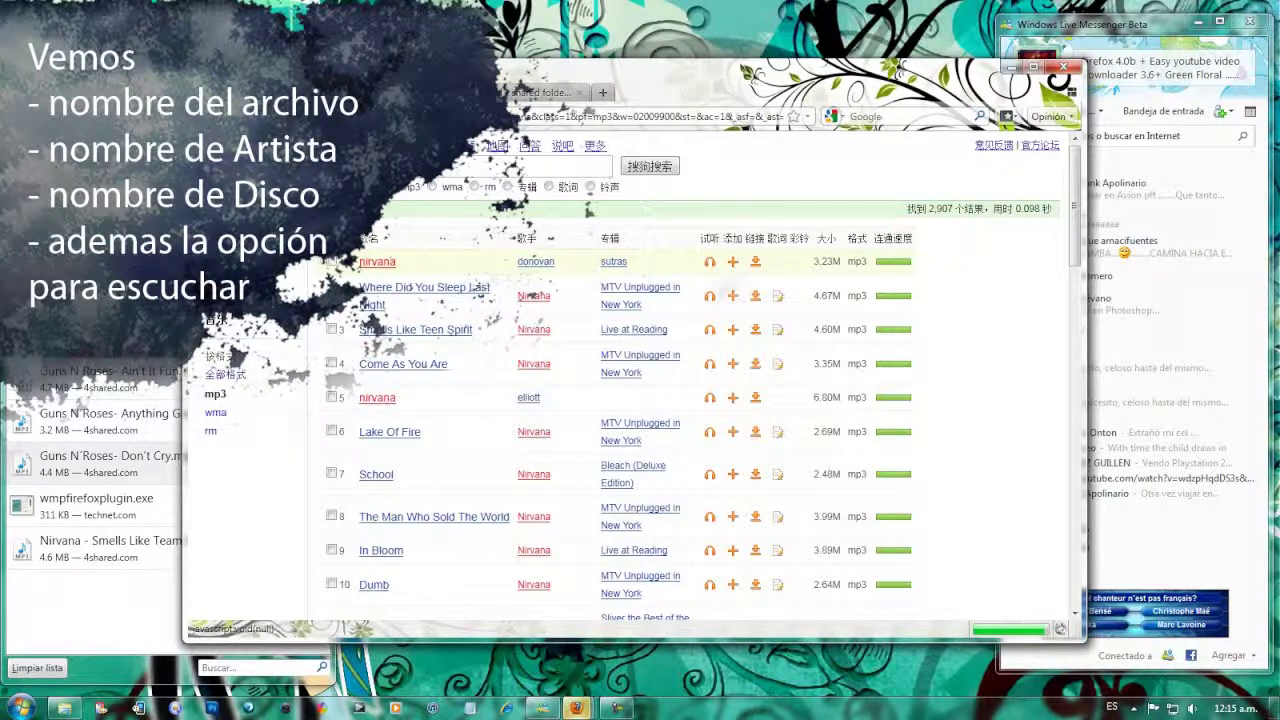
{"action": "left_click", "coordinate": [755, 262]}
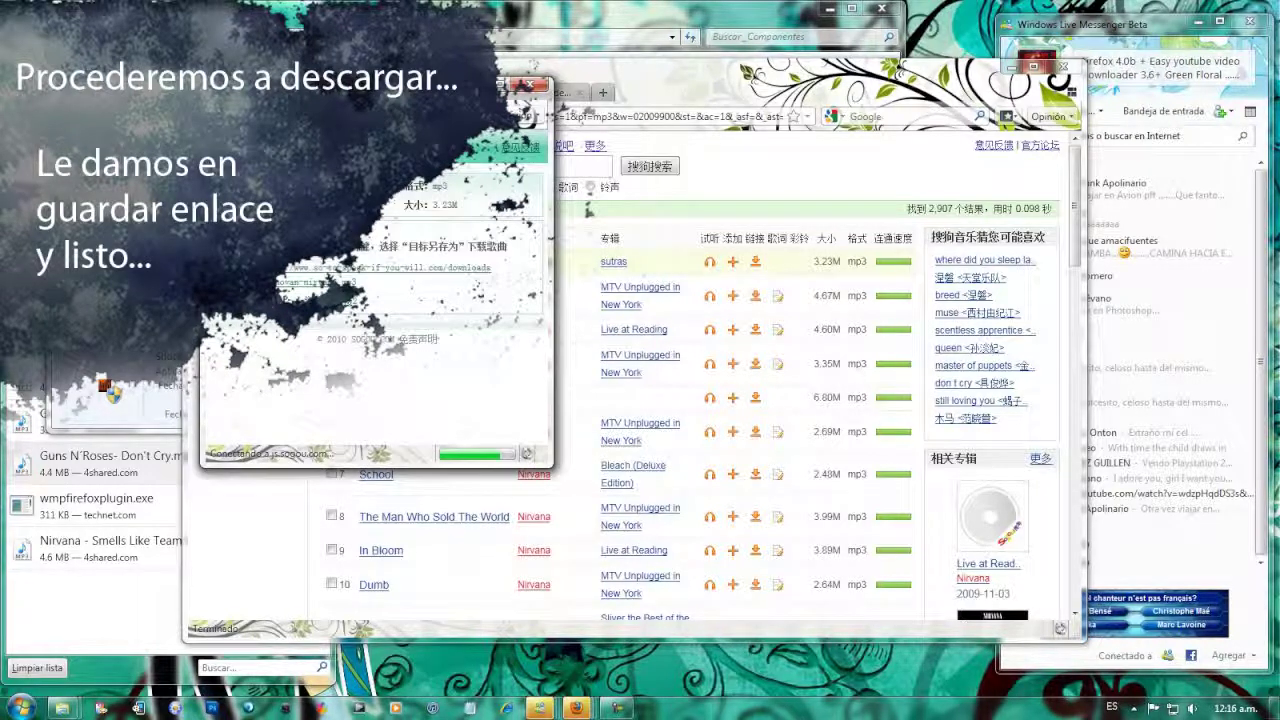
{"action": "right_click", "coordinate": [279, 233]}
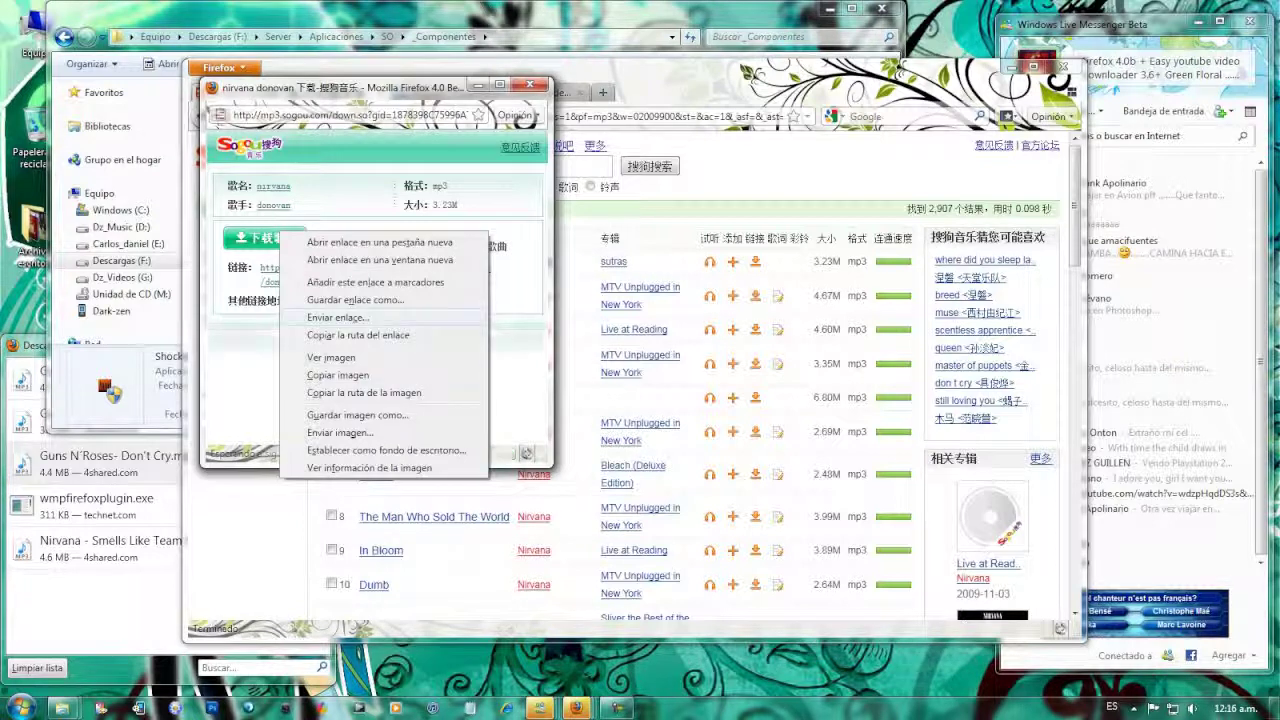
{"action": "left_click", "coordinate": [355, 300]}
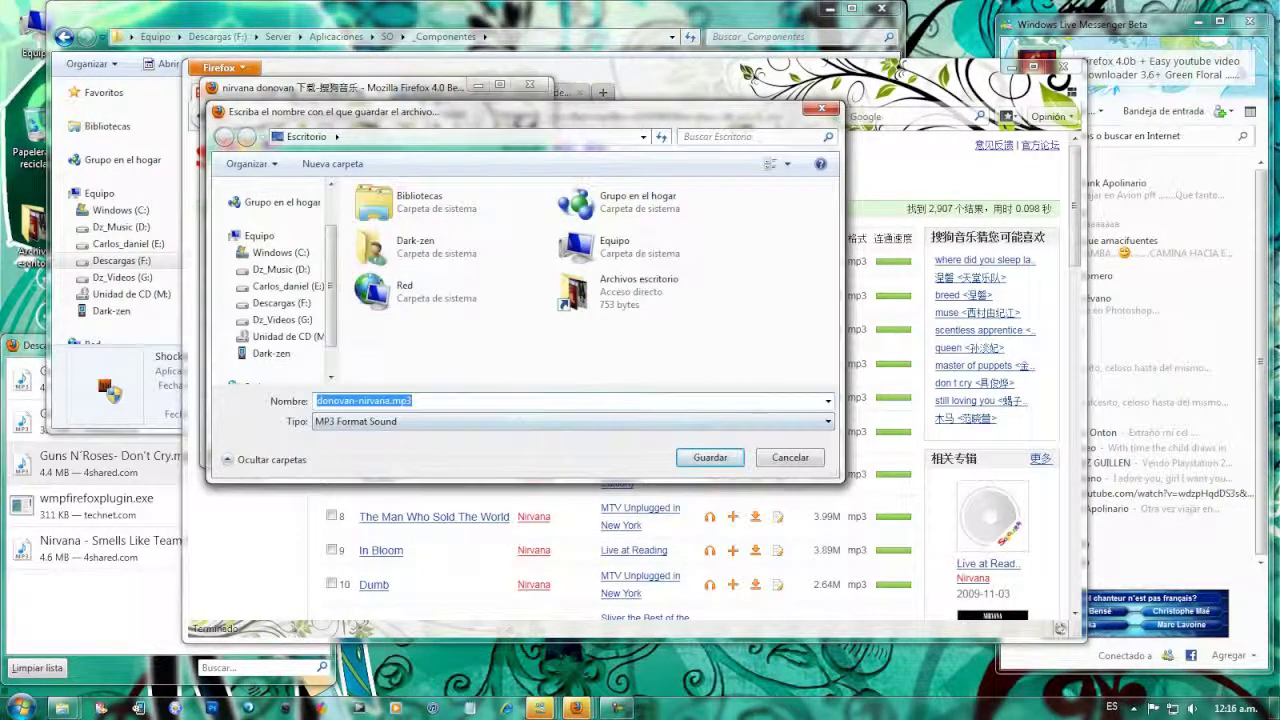
{"action": "key", "text": "Return"}
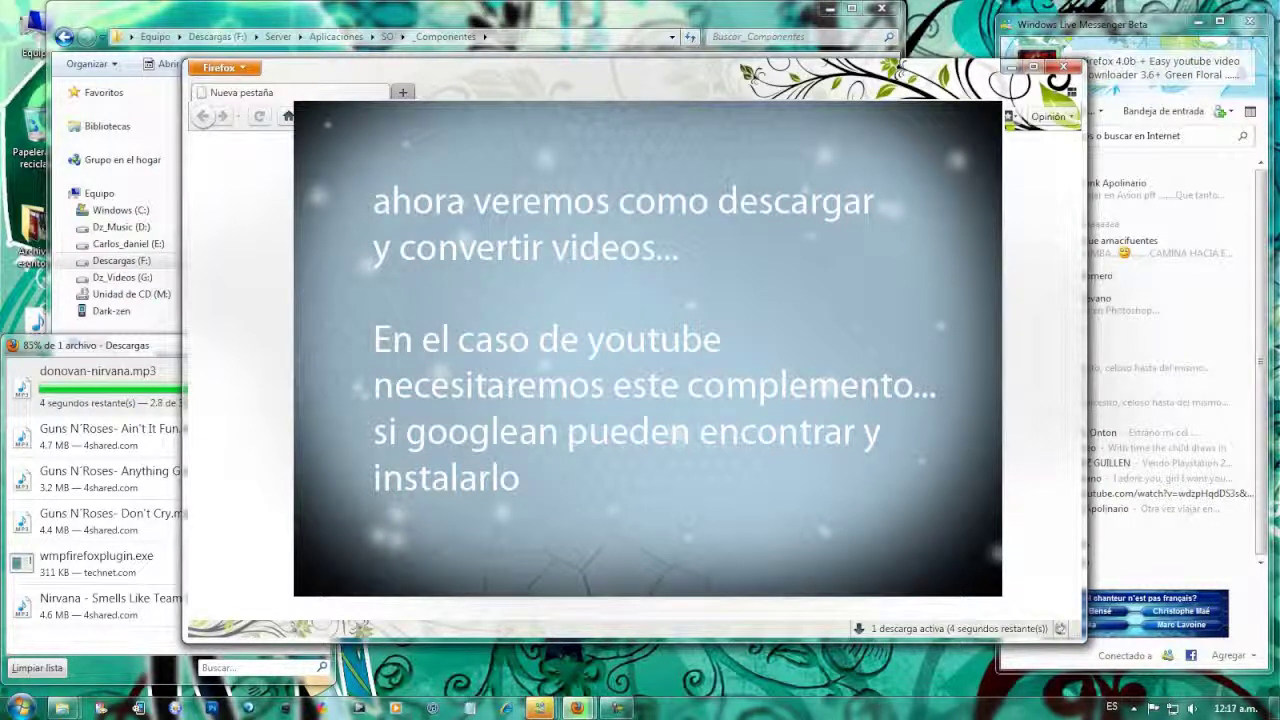
- Open the add-ons manager and select the Easy Youtube Video Downloader 3.6 extension
{"action": "left_click", "coordinate": [237, 68]}
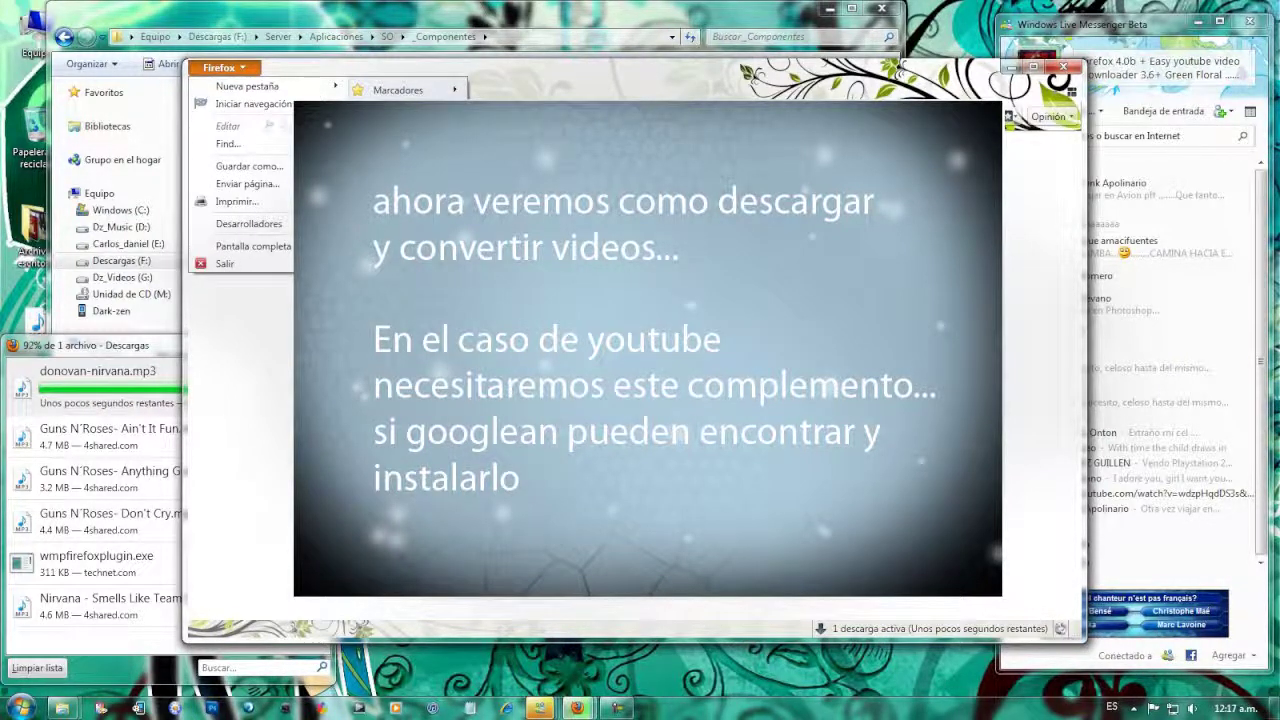
{"action": "left_click", "coordinate": [404, 156]}
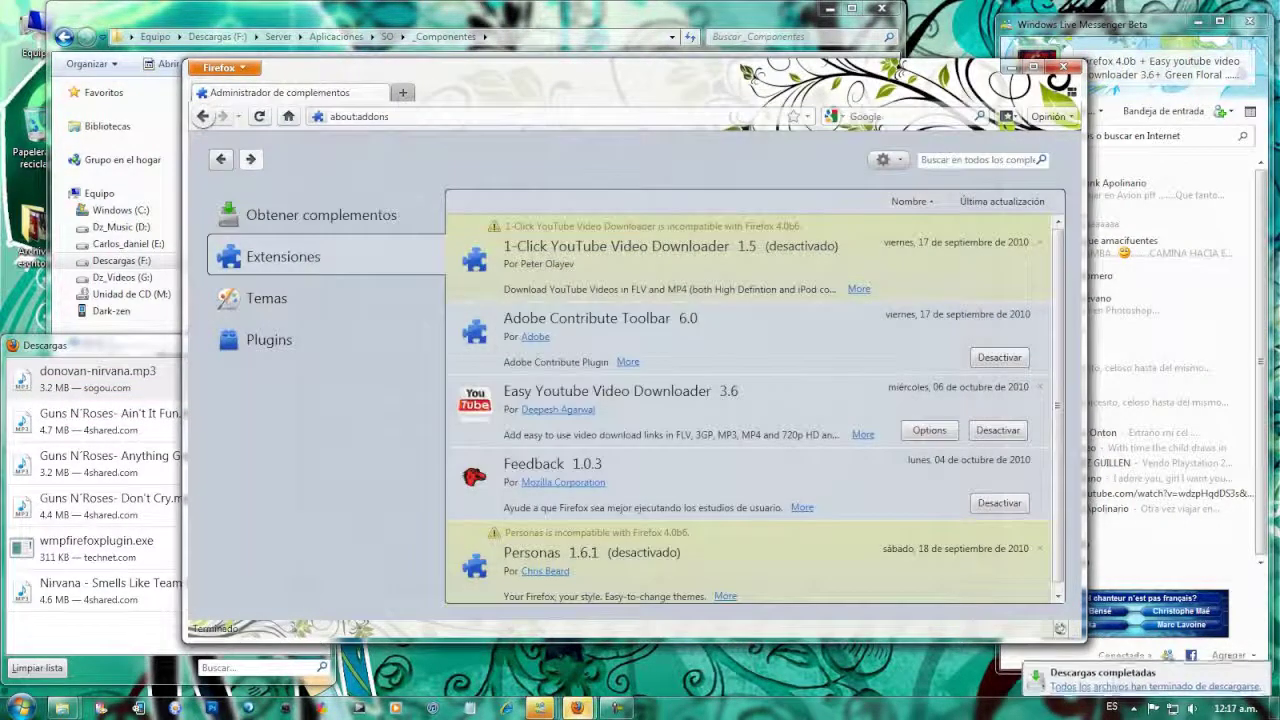
{"action": "left_click", "coordinate": [660, 408]}
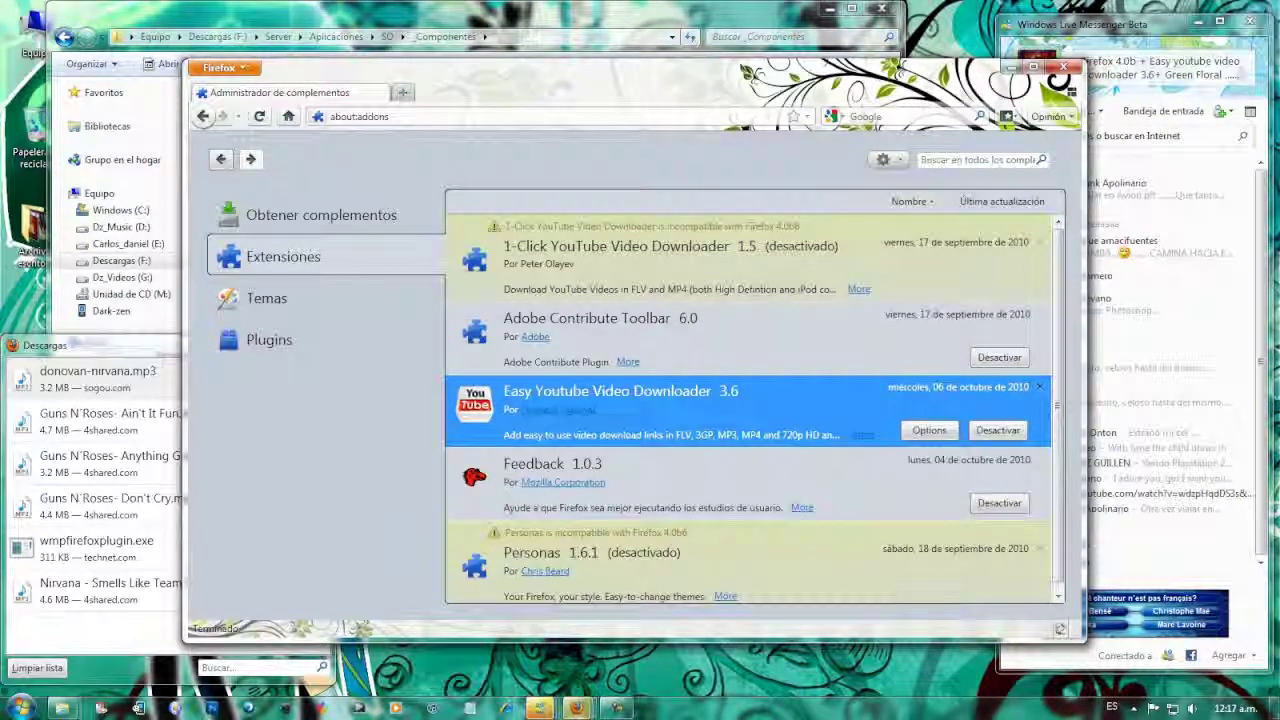
- Open youtube.com in a new tab
{"action": "key", "text": "ctrl+t"}
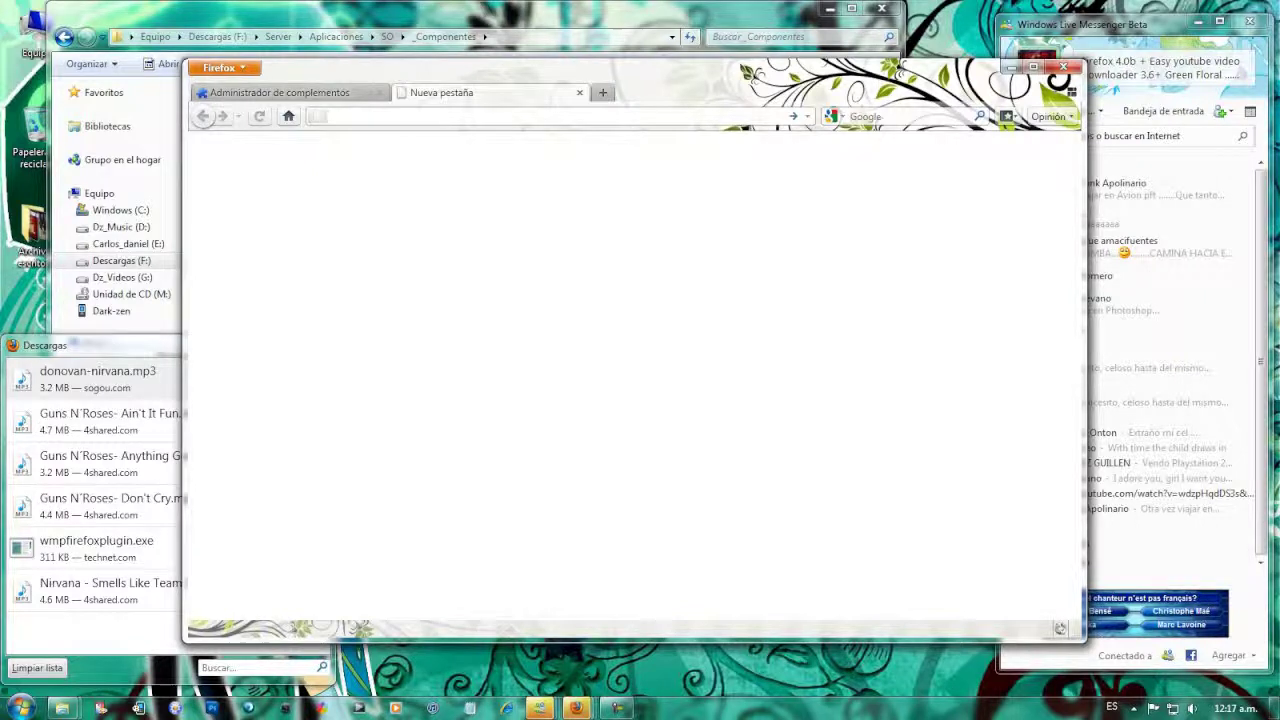
{"action": "type", "text": "youtub"}
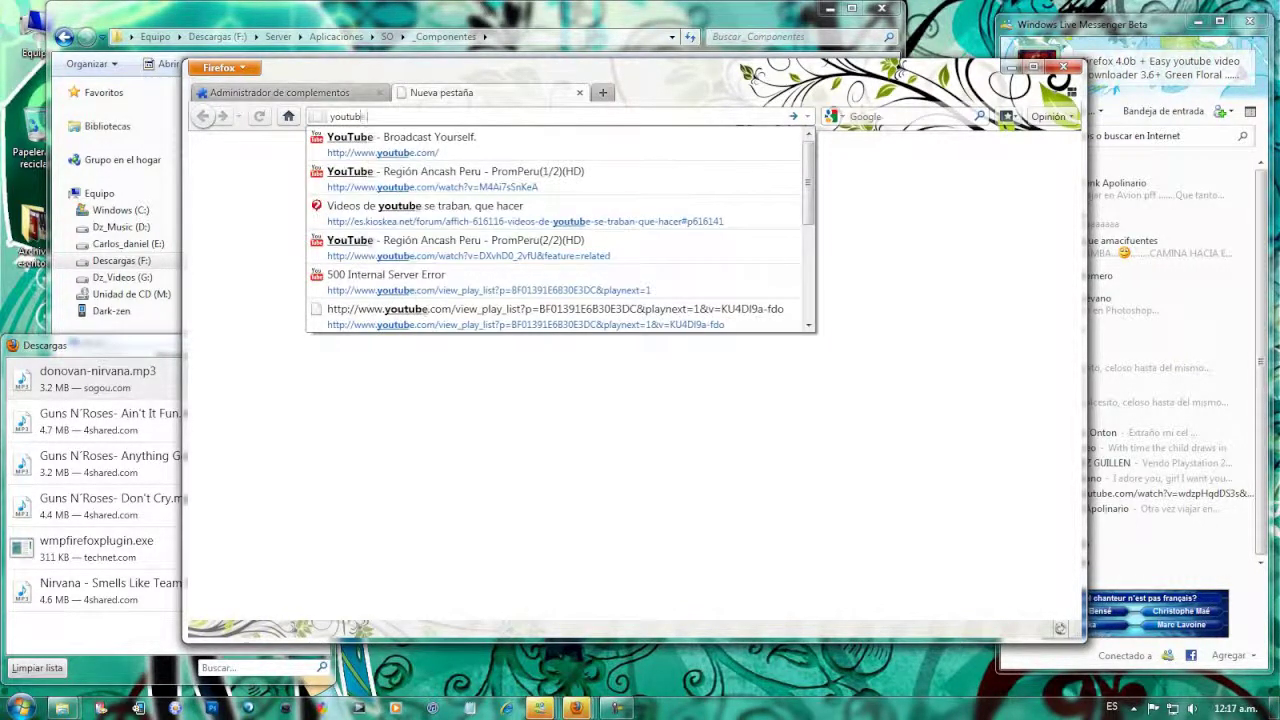
{"action": "type", "text": "e.com"}
{"action": "key", "text": "Down"}
{"action": "key", "text": "Return"}
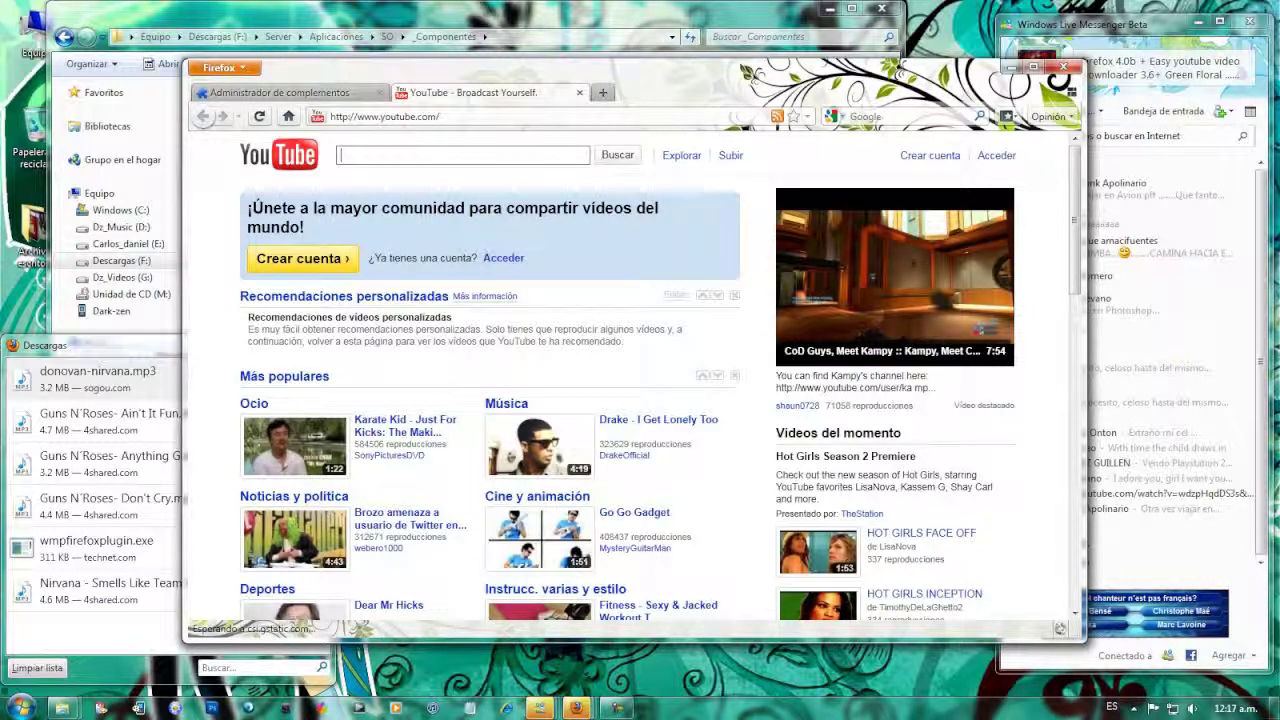
- Search YouTube for bananero and open the video EL BANANERO - 300 "FRAGANCIA UNISEX" [VERSION OFICIAL]
{"action": "type", "text": "bananero"}
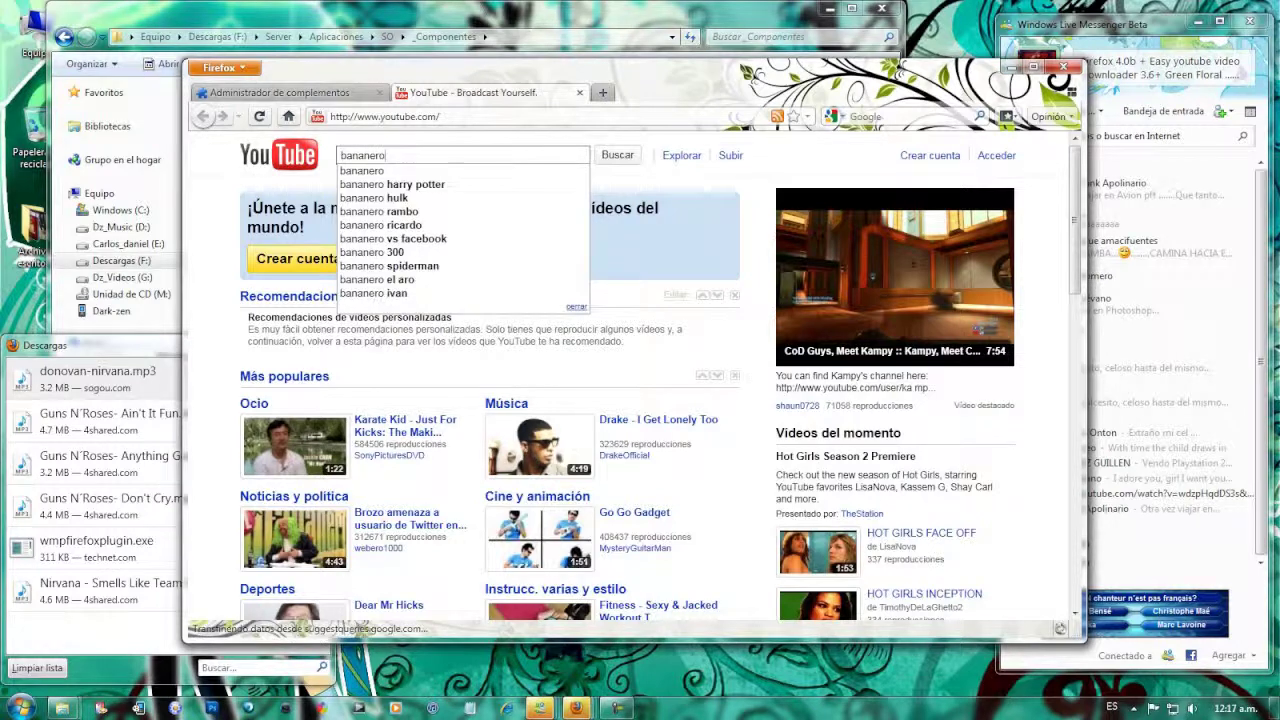
{"action": "key", "text": "Return"}
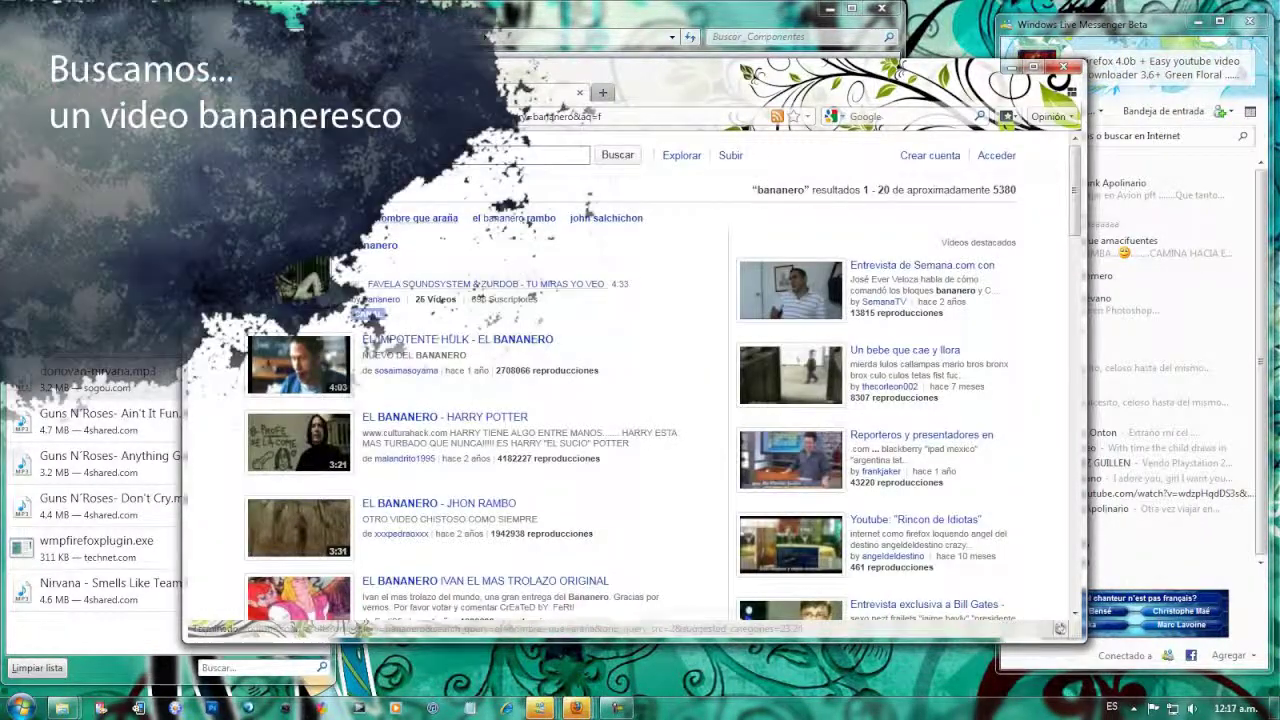
{"action": "scroll", "coordinate": [630, 380], "scroll_direction": "down", "scroll_amount": 5}
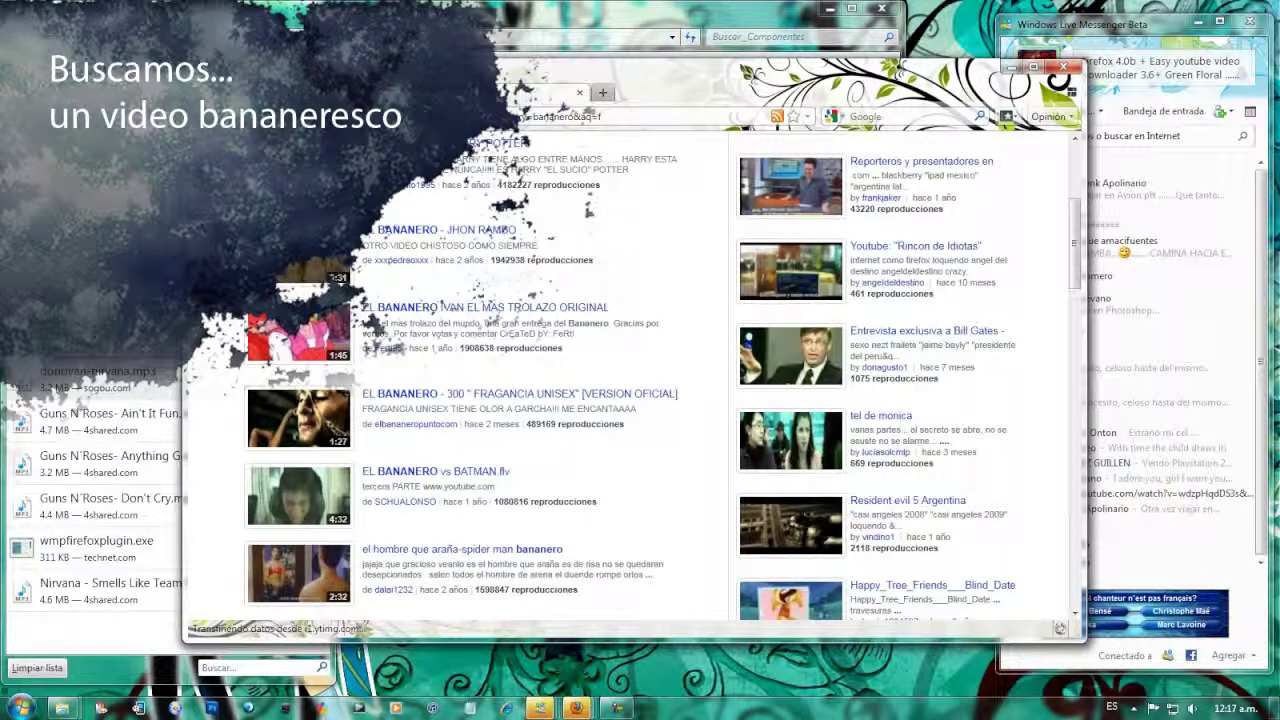
{"action": "scroll", "coordinate": [432, 303], "scroll_direction": "down", "scroll_amount": 2}
{"action": "left_click", "coordinate": [440, 302]}
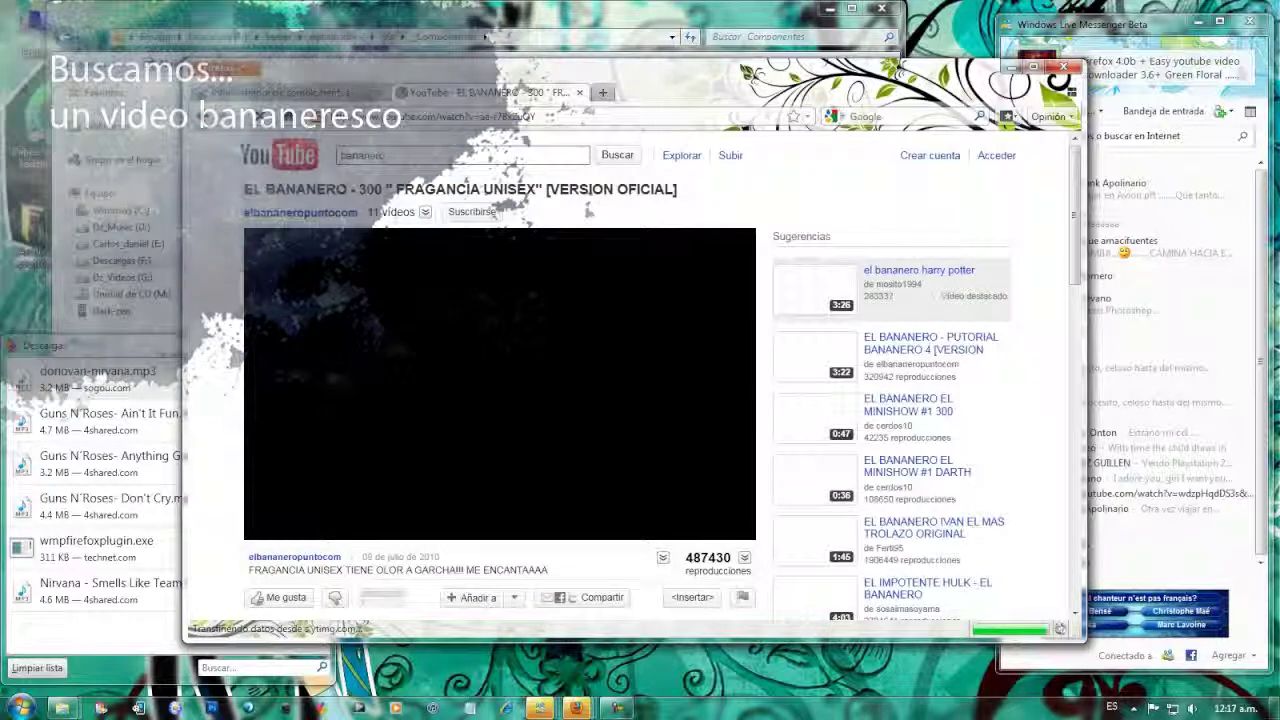
- Download the opened YouTube video in MP4 format with the downloader extension
{"action": "scroll", "coordinate": [589, 210], "scroll_direction": "down", "scroll_amount": 4}
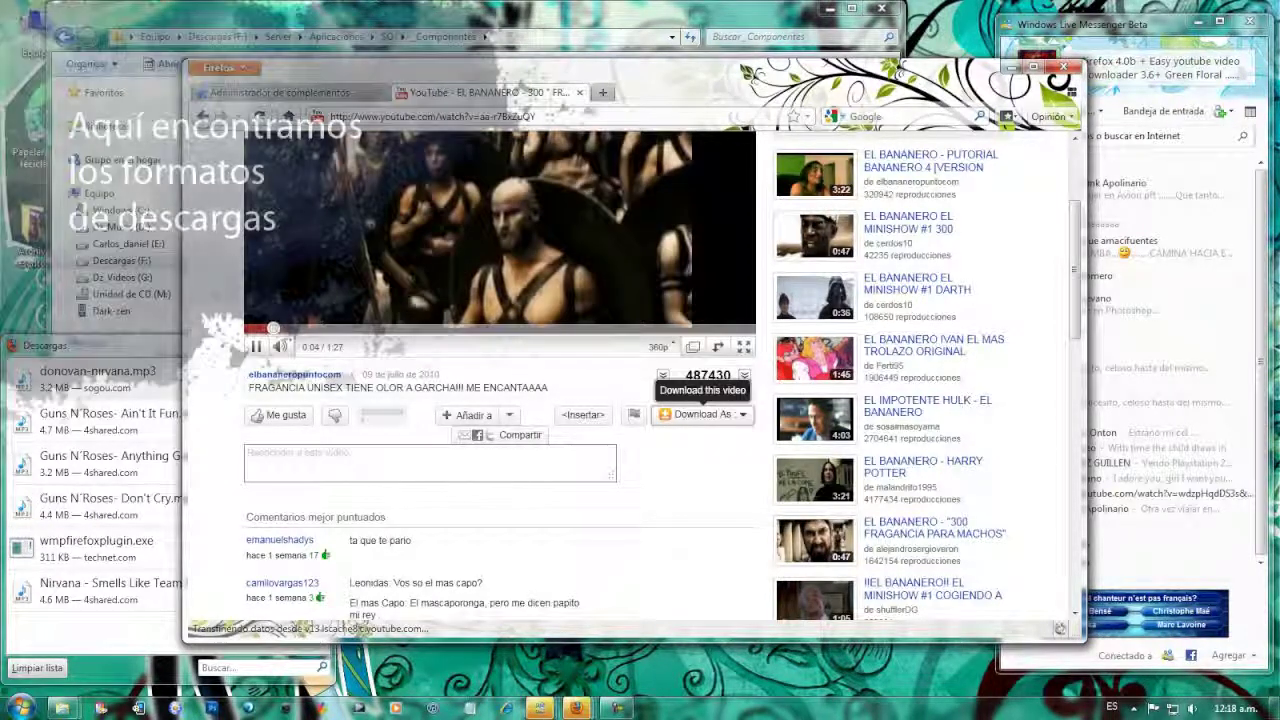
{"action": "left_click", "coordinate": [703, 415]}
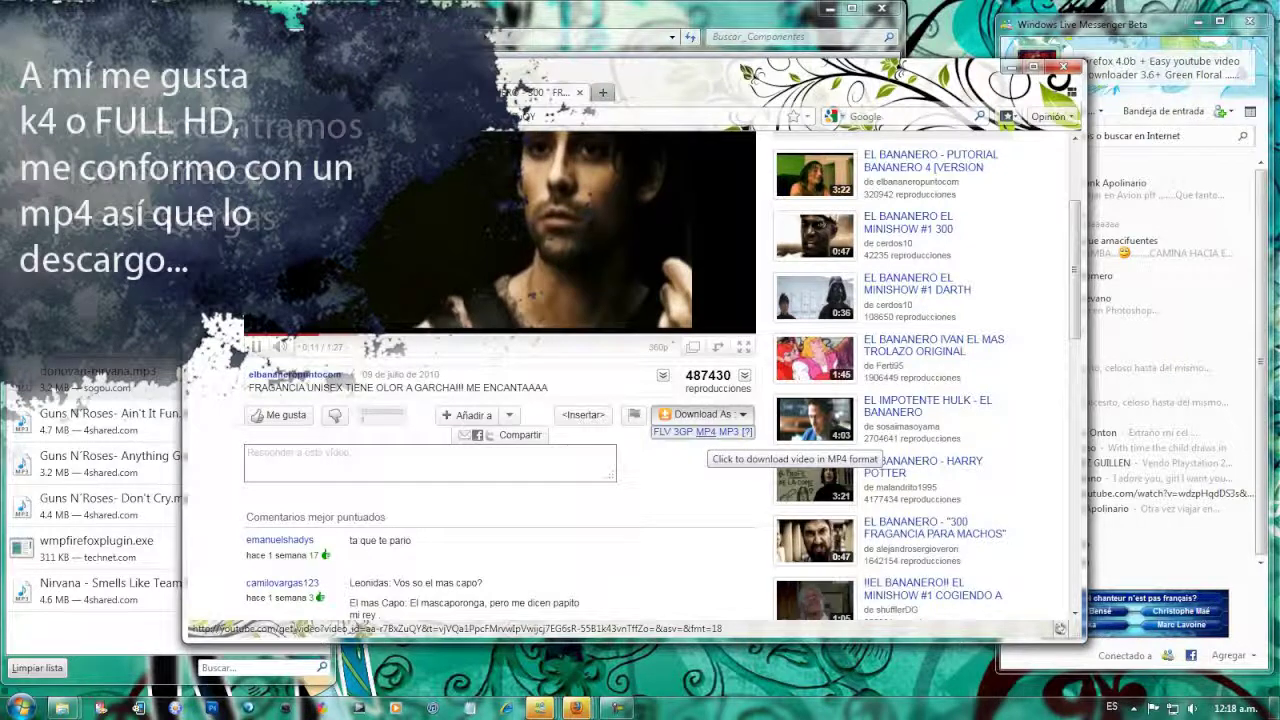
{"action": "left_click", "coordinate": [704, 432]}
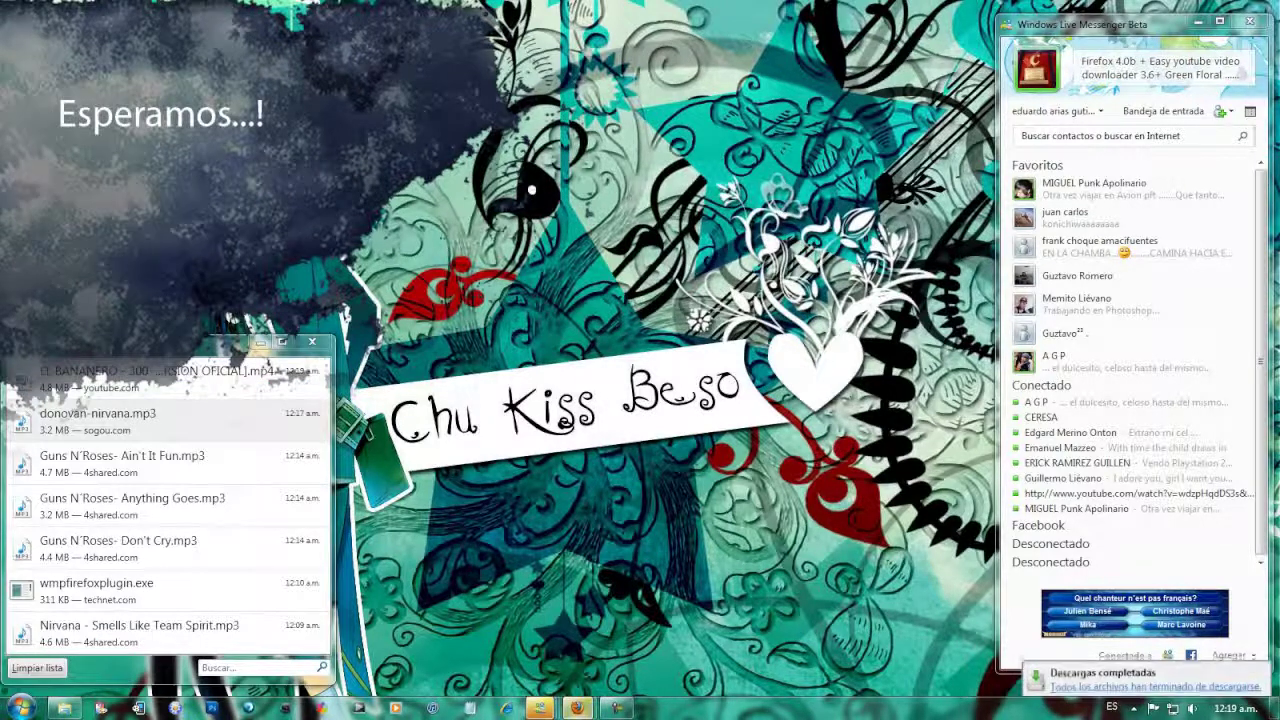
- Play the downloaded EL BANANERO - 300 MP4 video from the downloads list and close the player
{"action": "left_click", "coordinate": [108, 380]}
{"action": "double_click", "coordinate": [106, 380]}
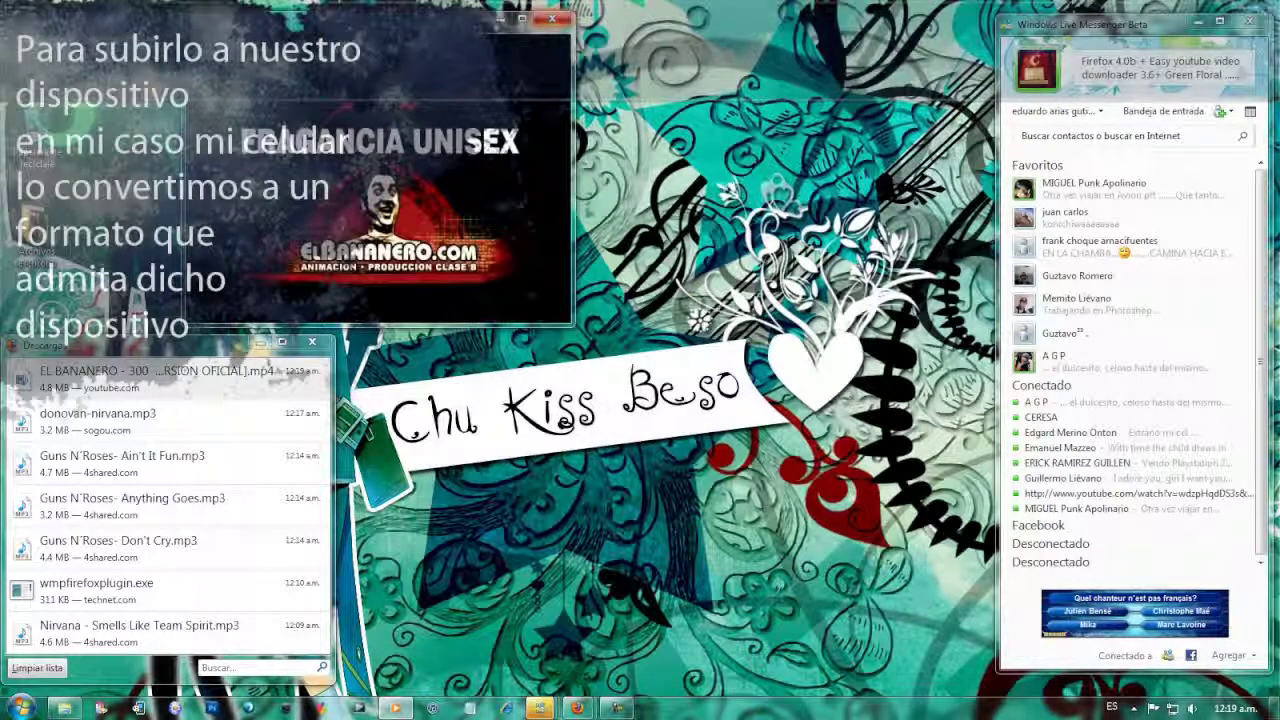
{"action": "left_click", "coordinate": [552, 19]}
- Open the folder containing the downloaded EL BANANERO - 300 MP4 video
{"action": "right_click", "coordinate": [171, 367]}
{"action": "left_click", "coordinate": [243, 398]}
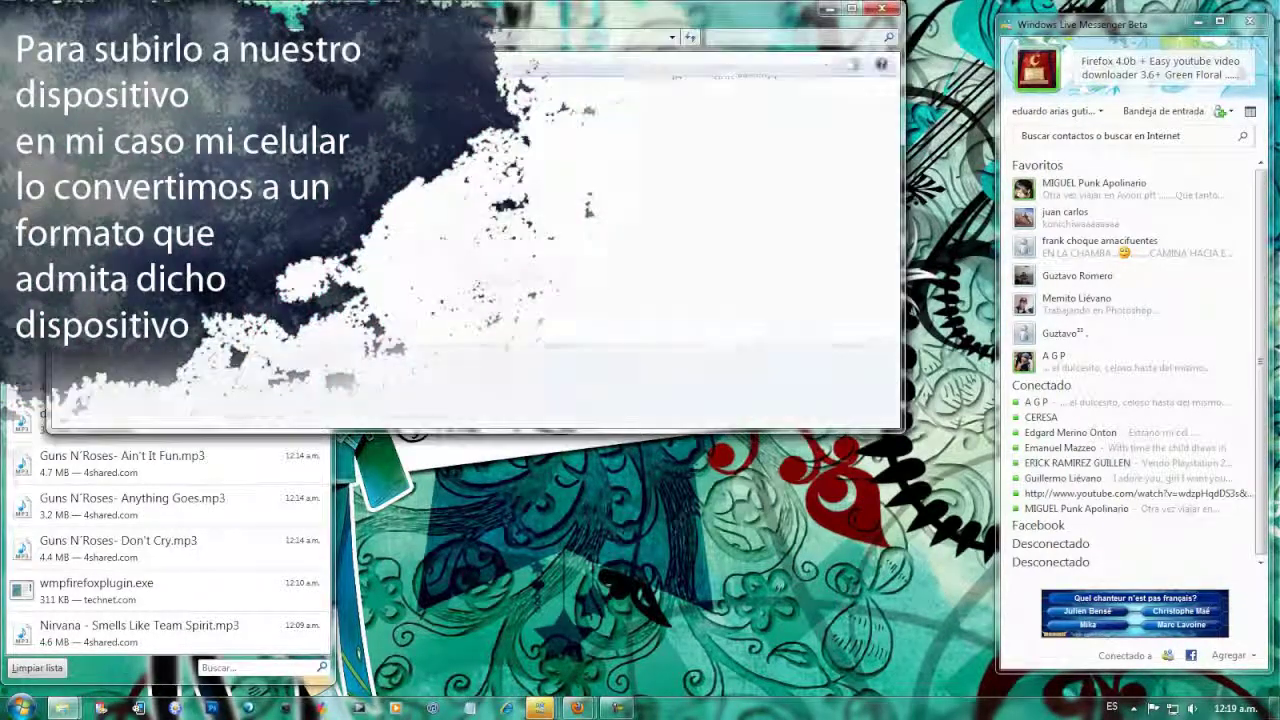
- Open Video Convert Master with the downloaded EL BANANERO - 300 MP4 as the input file
{"action": "left_click", "coordinate": [20, 708]}
{"action": "key", "text": "Up"}
{"action": "key", "text": "Up"}
{"action": "key", "text": "Up"}
{"action": "key", "text": "Up"}
{"action": "key", "text": "Up"}
{"action": "key", "text": "Up"}
{"action": "key", "text": "Up"}
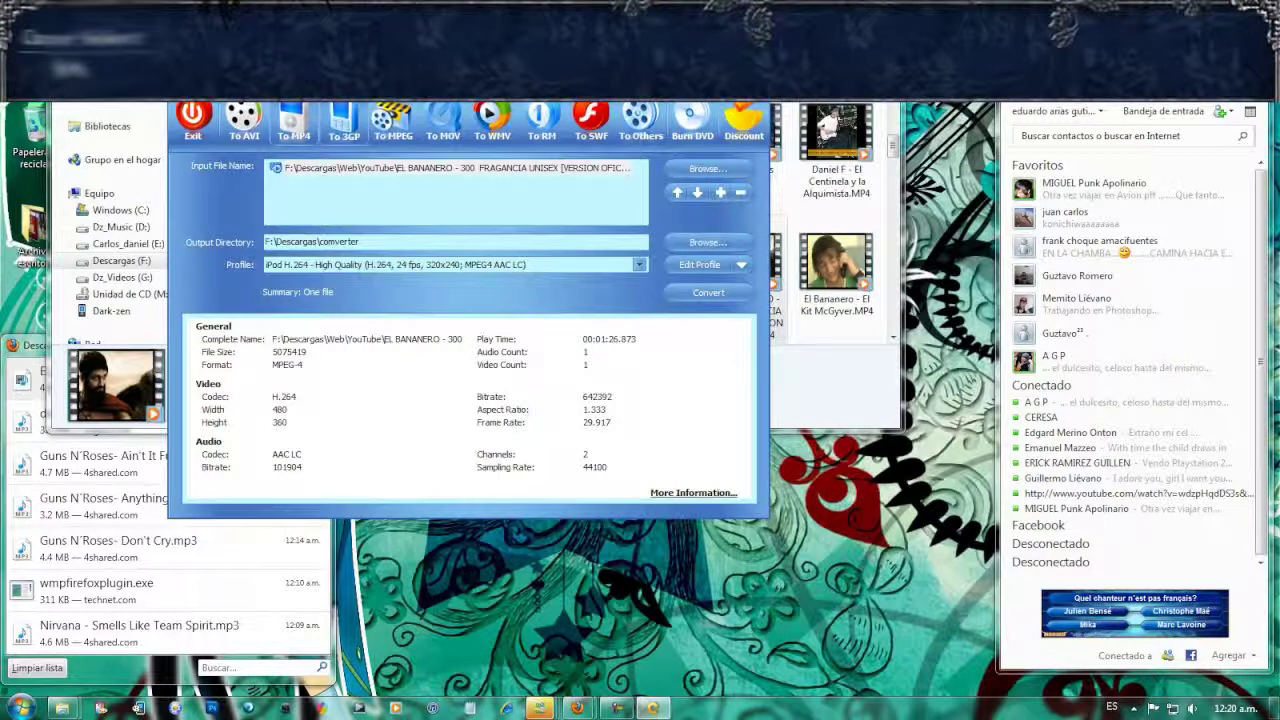
- Look over the default profiles offered for the 3GP, MPEG, MOV and WMV output formats
{"action": "left_click", "coordinate": [343, 122]}
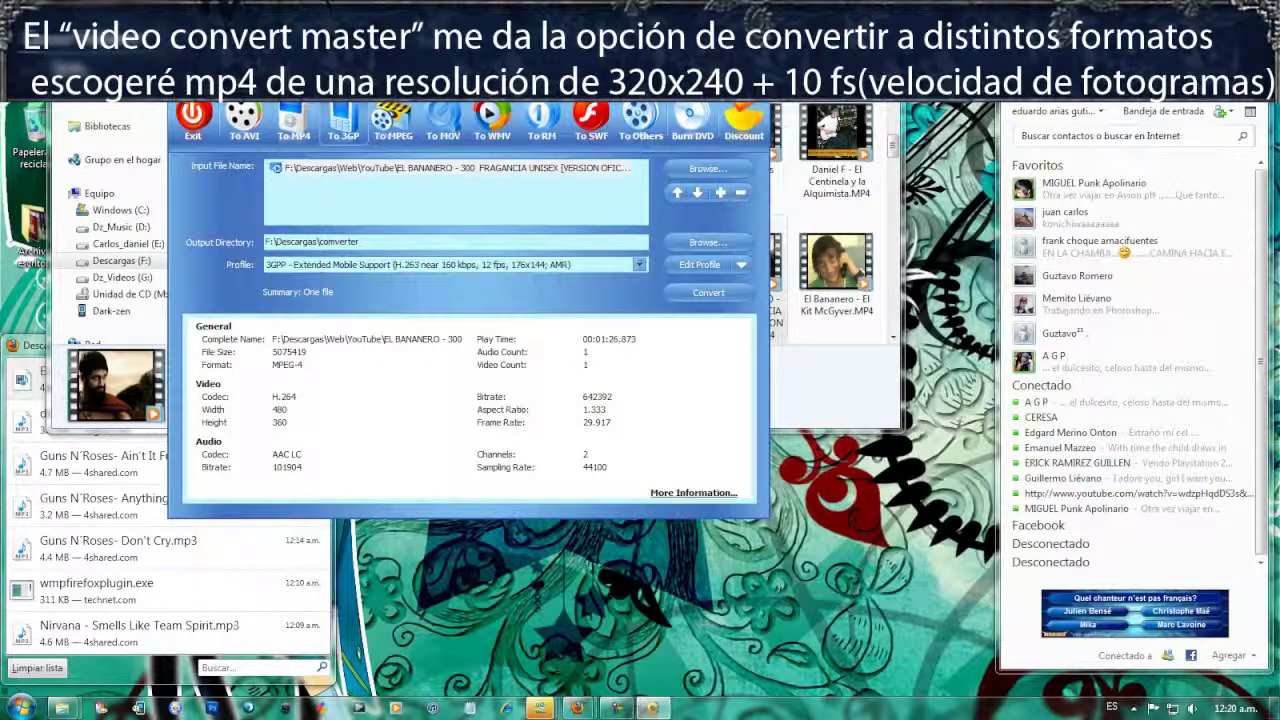
{"action": "left_click", "coordinate": [393, 122]}
{"action": "left_click", "coordinate": [443, 122]}
{"action": "left_click", "coordinate": [493, 122]}
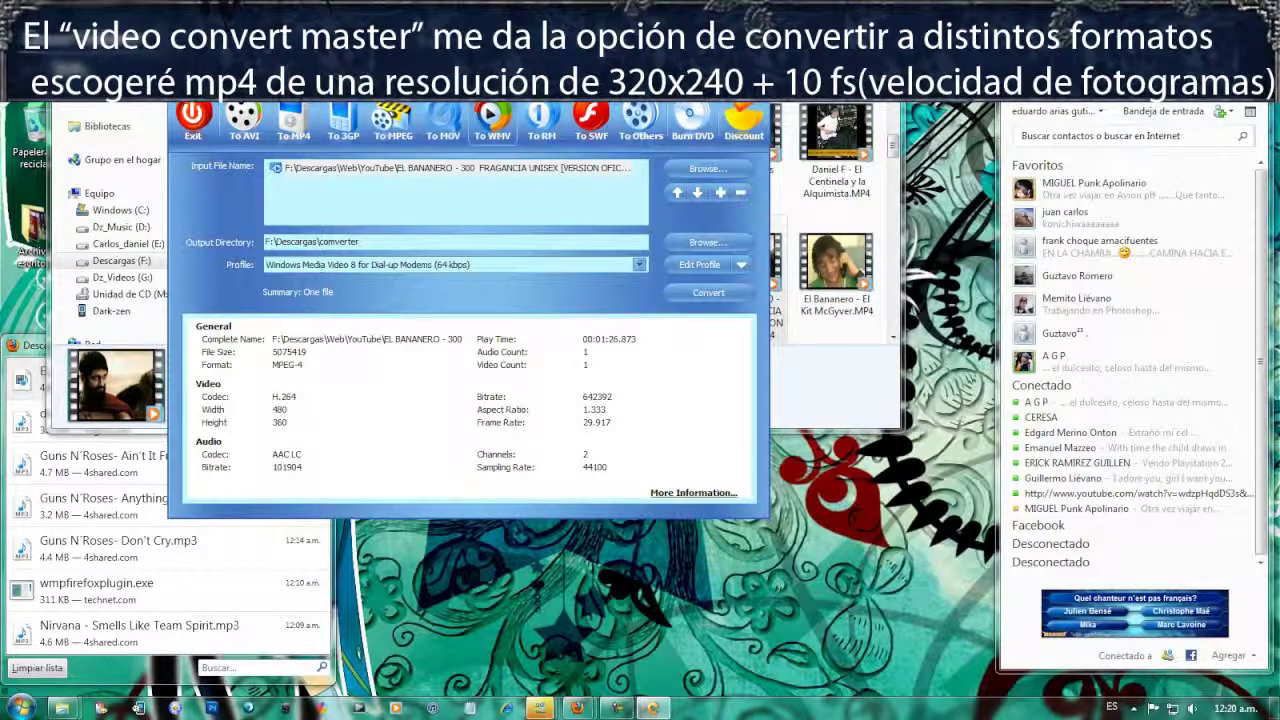
- Set the output format to MP4 with the profile iPod H.264 - Low Quality (H.264, 10 fps, 320x240; MPEG4 AAC LC)
{"action": "left_click", "coordinate": [294, 122]}
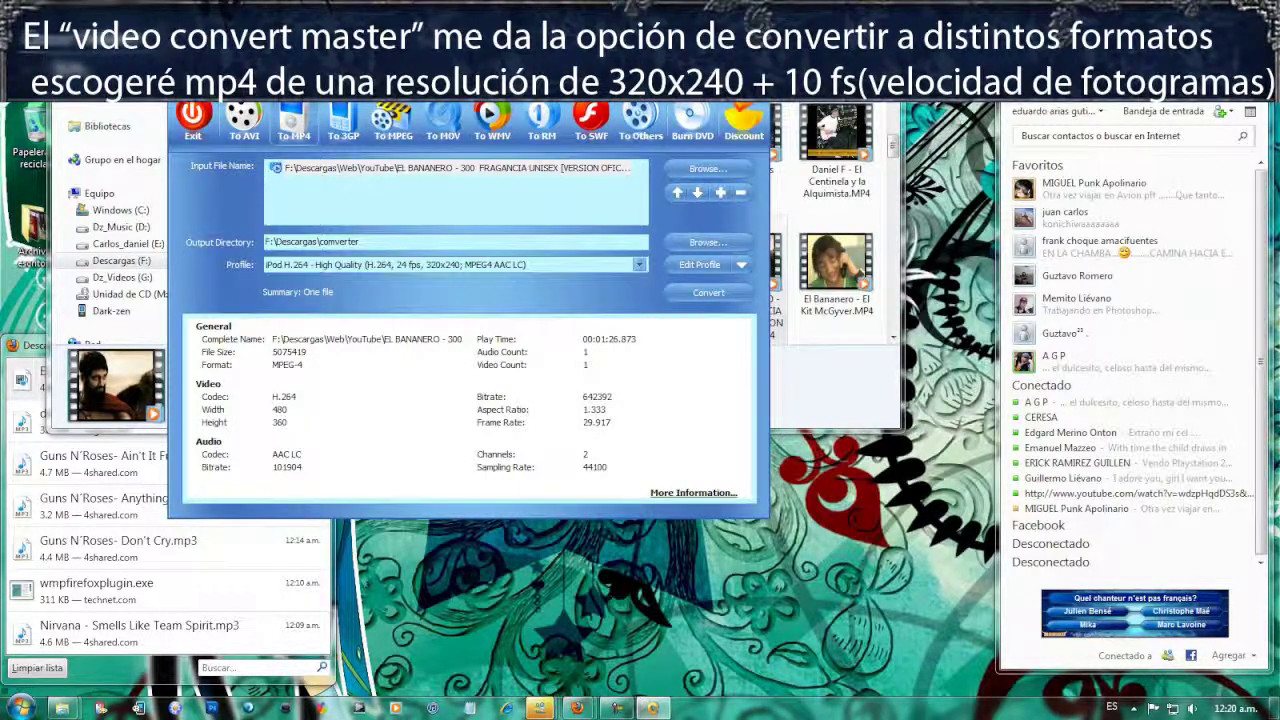
{"action": "left_click", "coordinate": [640, 265]}
{"action": "key", "text": "Down"}
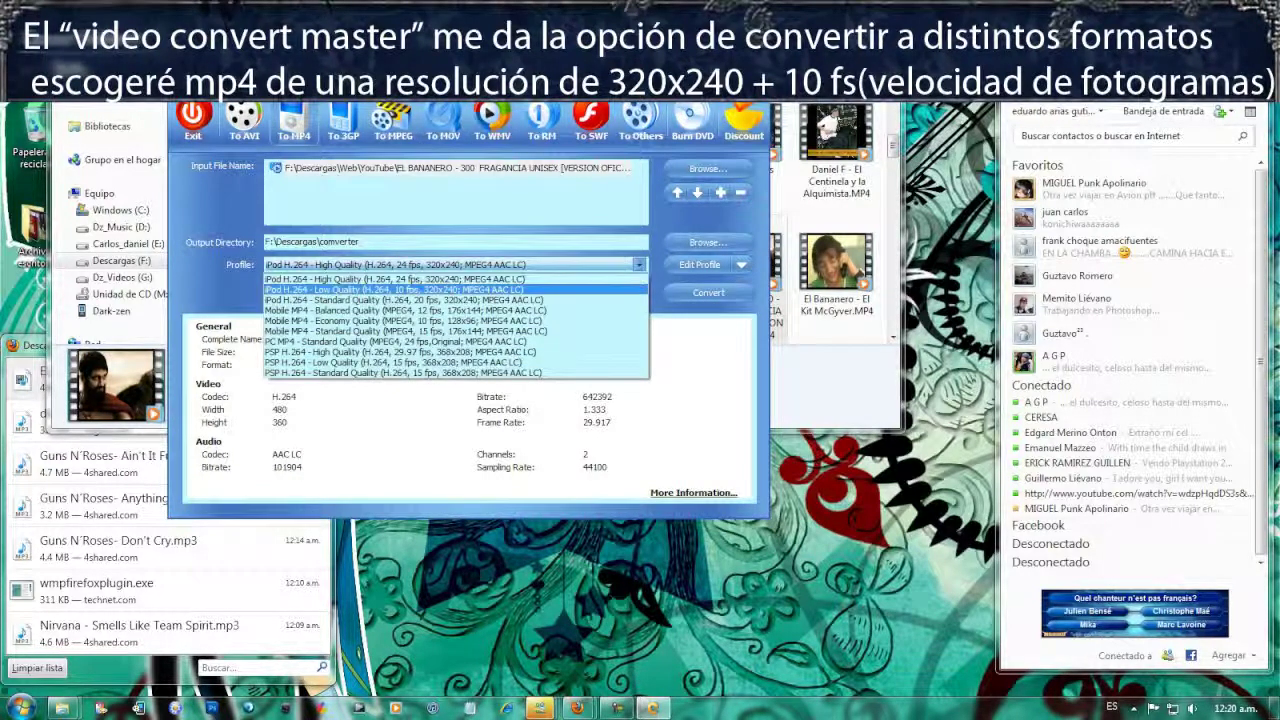
{"action": "key", "text": "Return"}
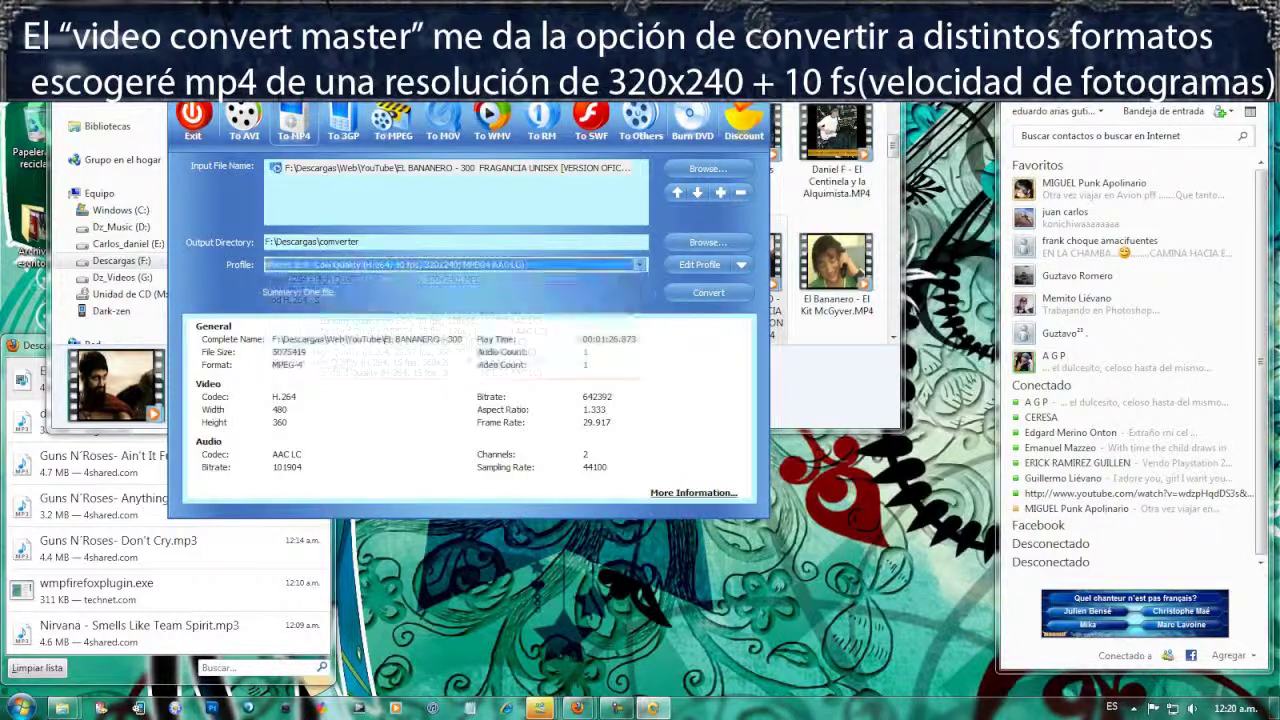
- Edit the selected profile's video settings to dimensions 320x240 (iPod/PSP) and frame rate 12, and save the profile
{"action": "left_click", "coordinate": [700, 265]}
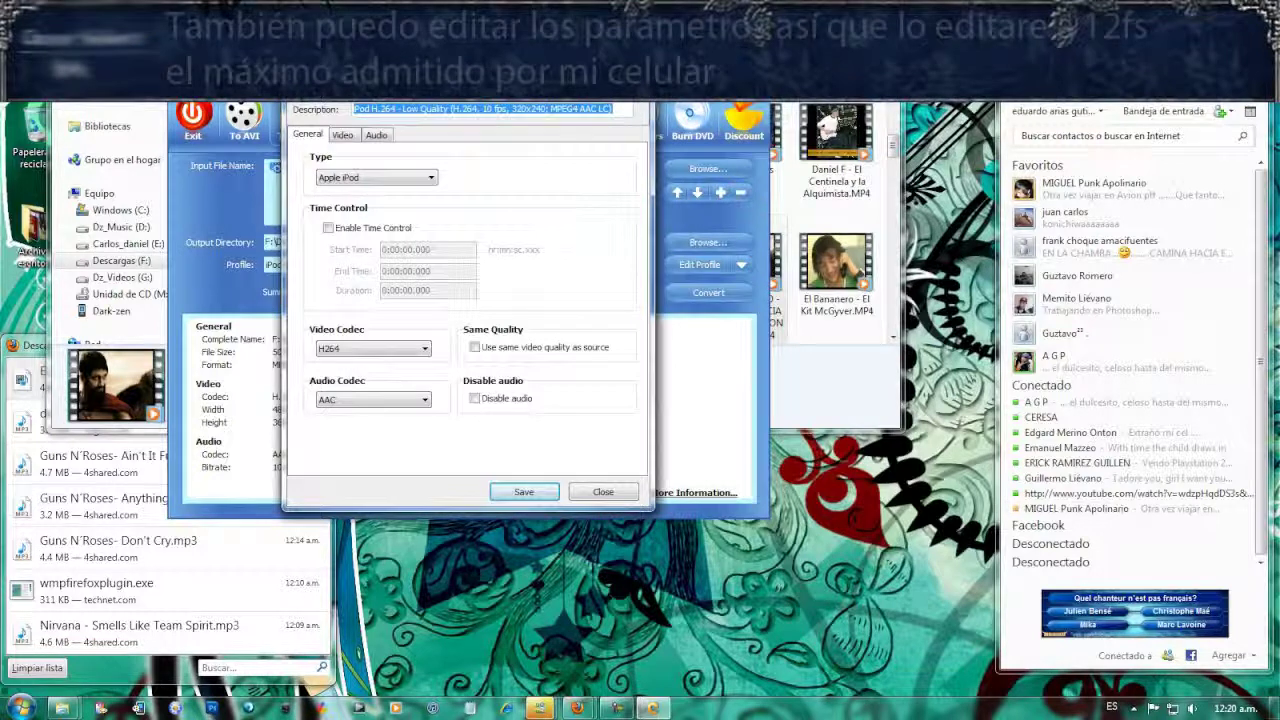
{"action": "left_click", "coordinate": [343, 135]}
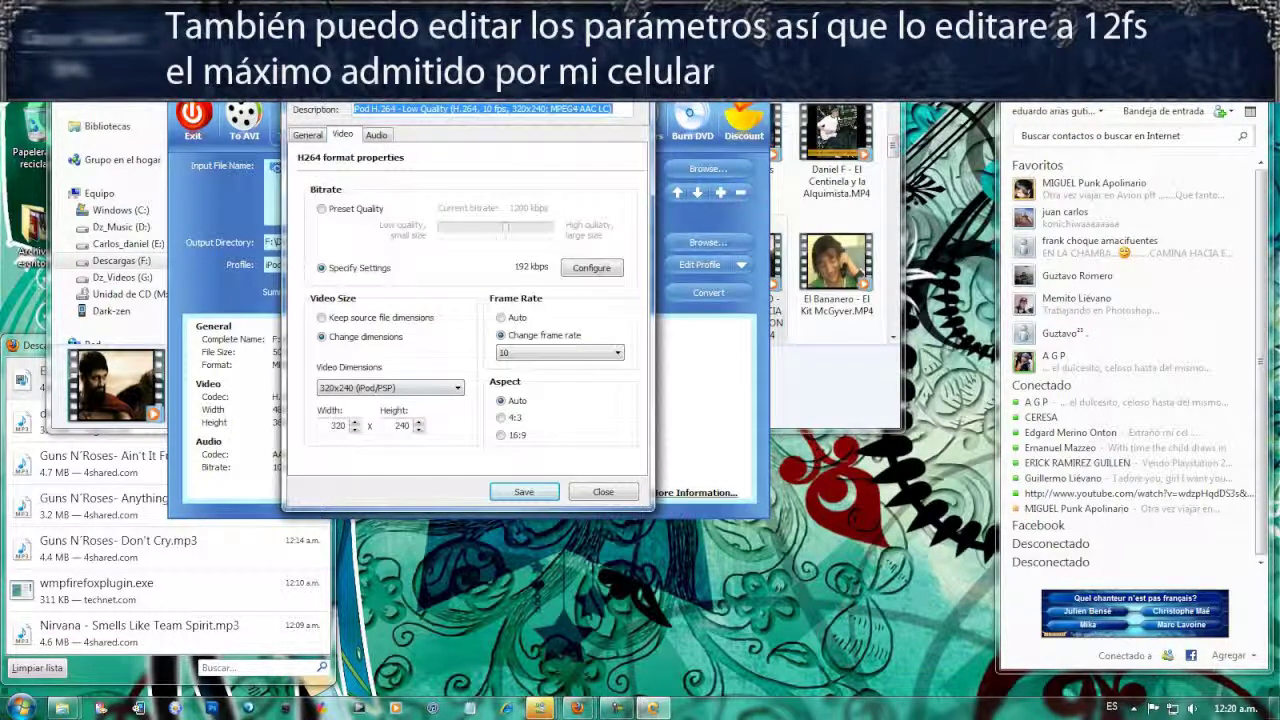
{"action": "left_click", "coordinate": [457, 388]}
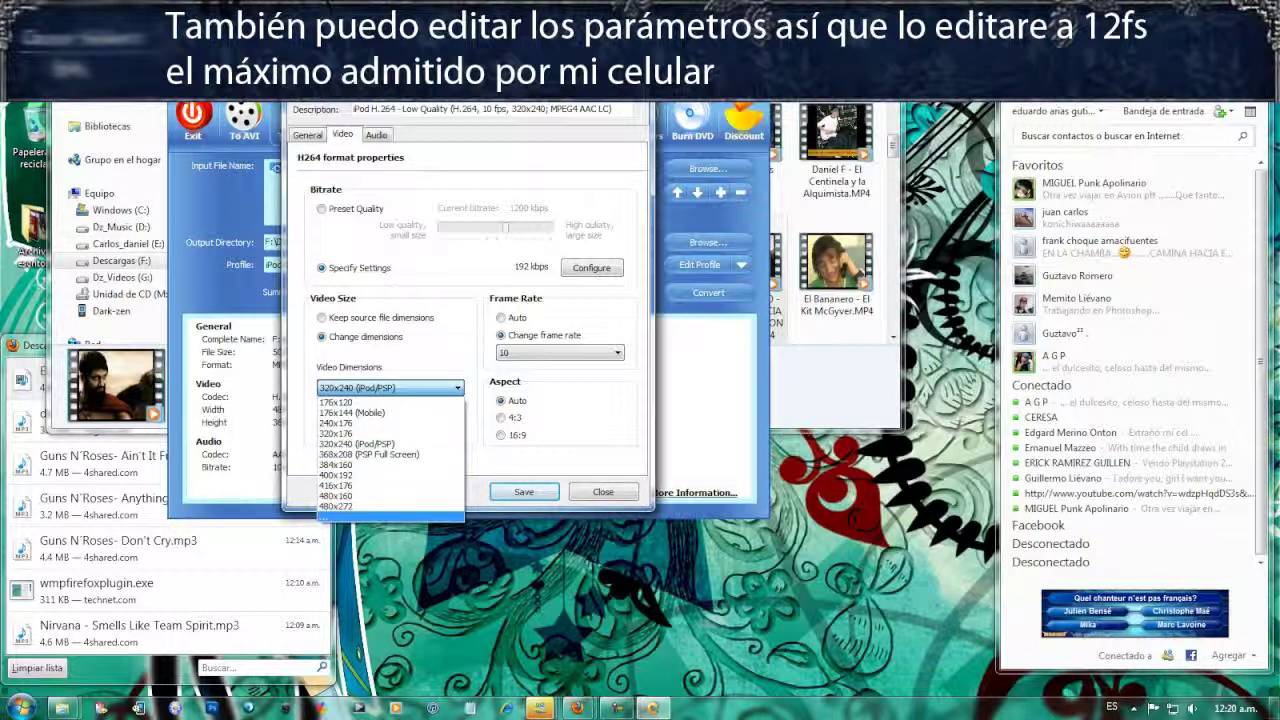
{"action": "left_click", "coordinate": [357, 444]}
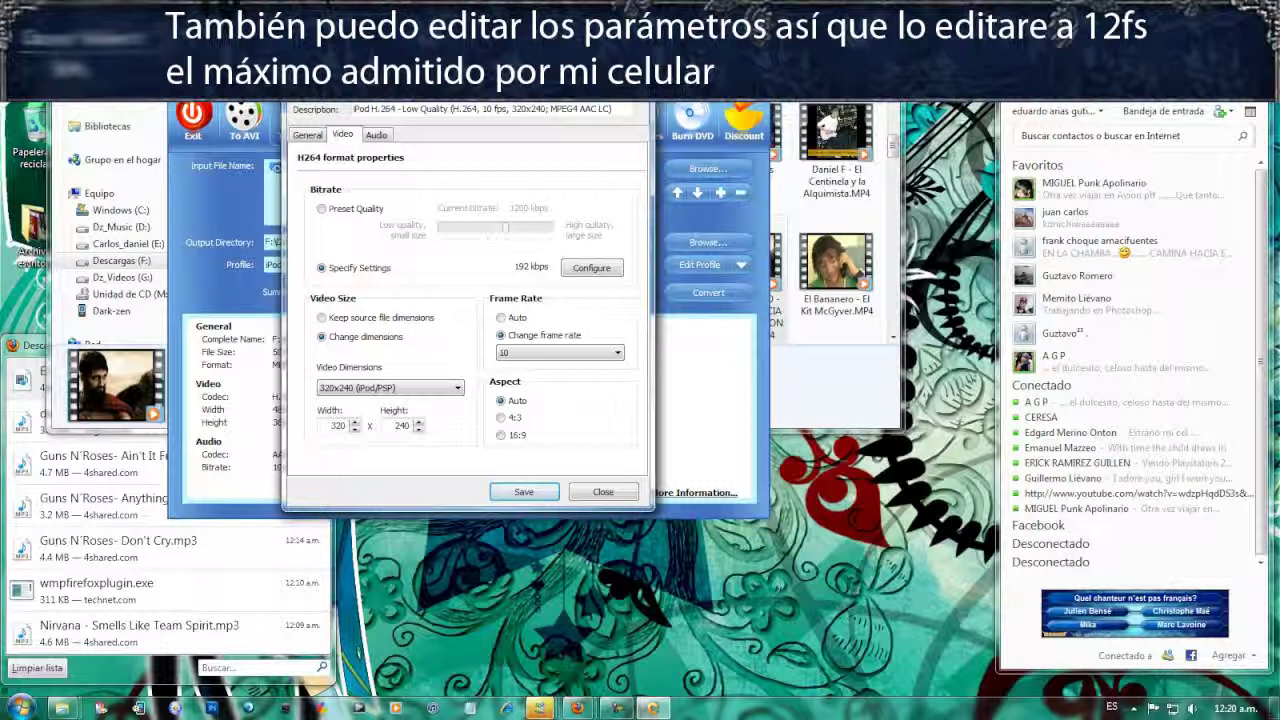
{"action": "left_click", "coordinate": [616, 353]}
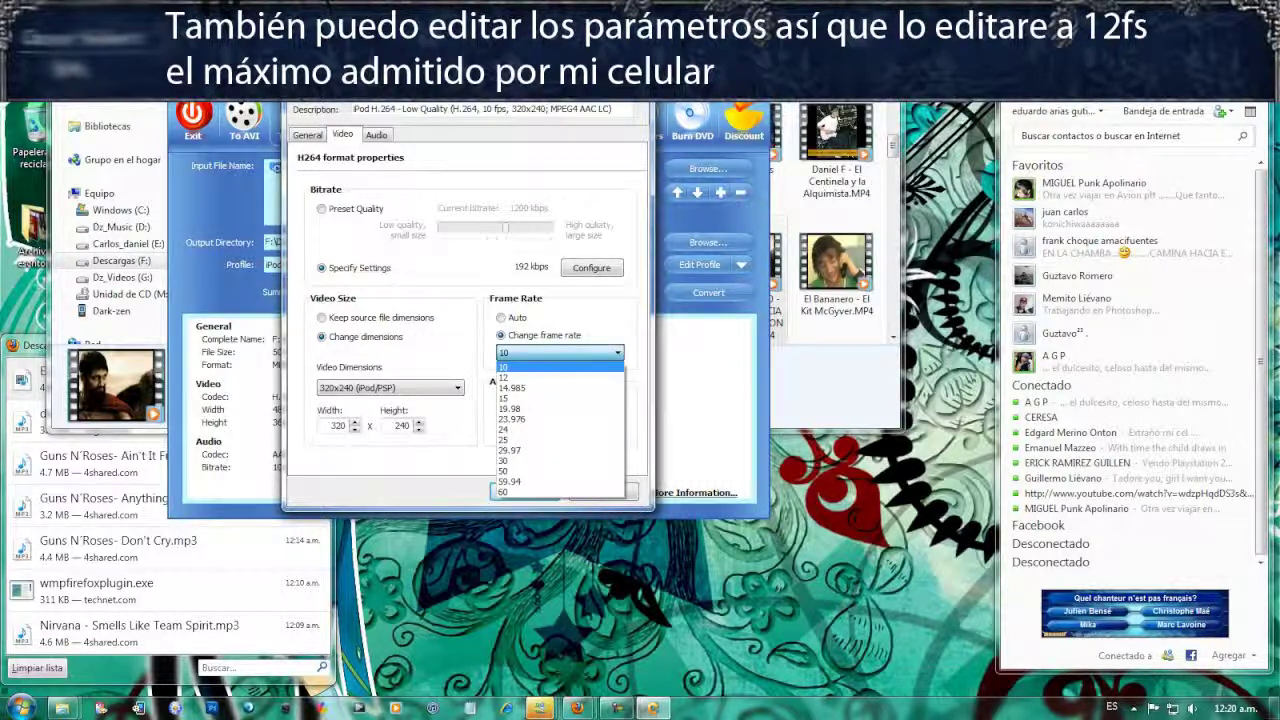
{"action": "key", "text": "Down"}
{"action": "key", "text": "Return"}
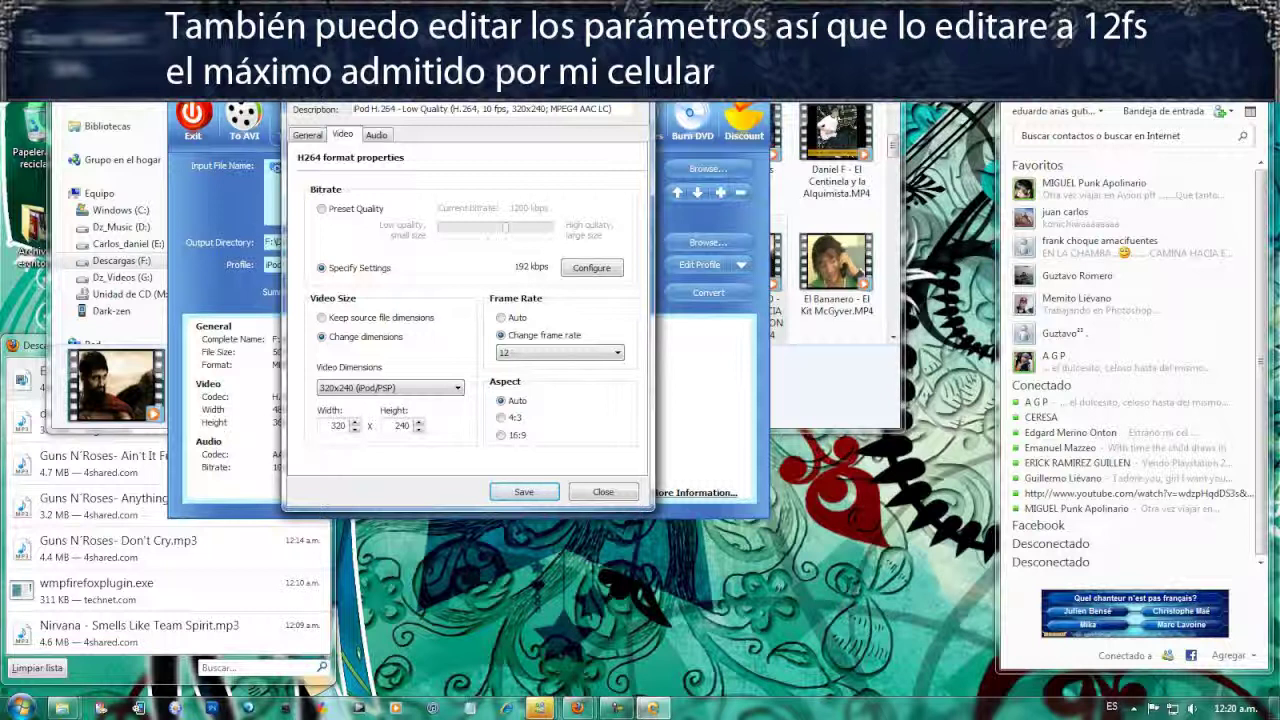
{"action": "key", "text": "Return"}
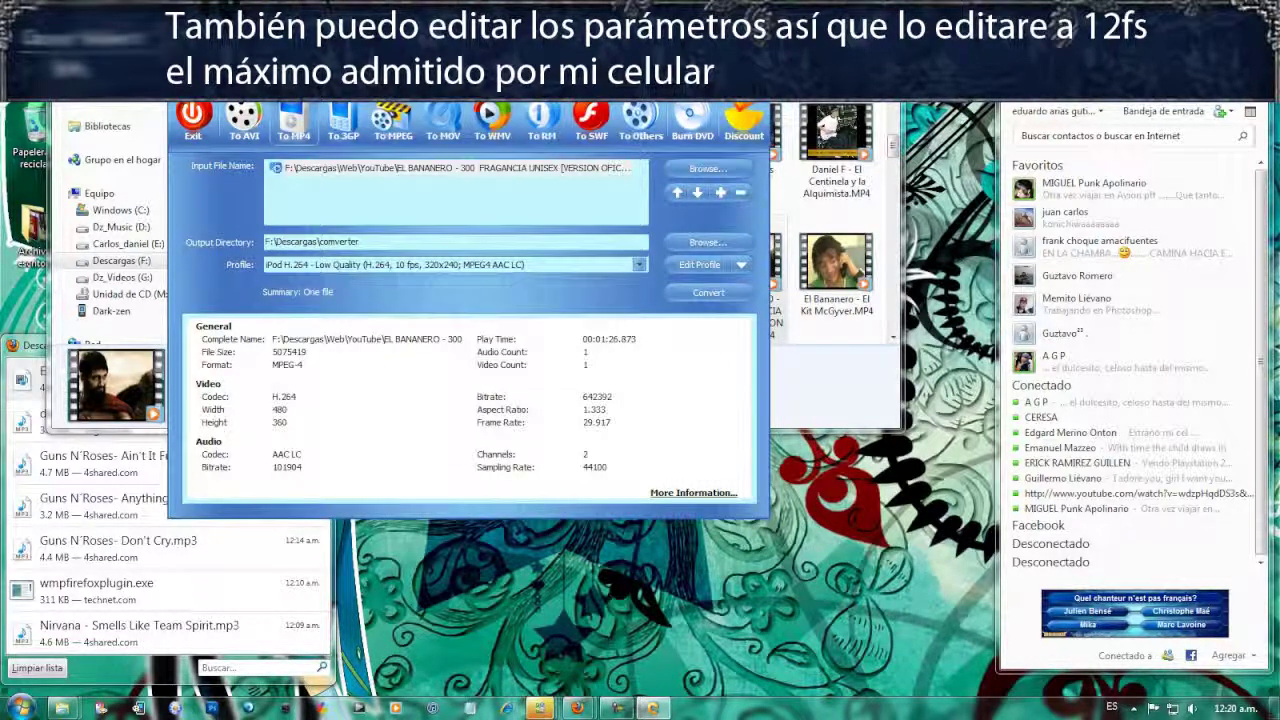
- Convert the EL BANANERO - 300 video with the edited profile and check the converted MP4 by playing it briefly
{"action": "key", "text": "Tab"}
{"action": "key", "text": "Tab"}
{"action": "key", "text": "Return"}
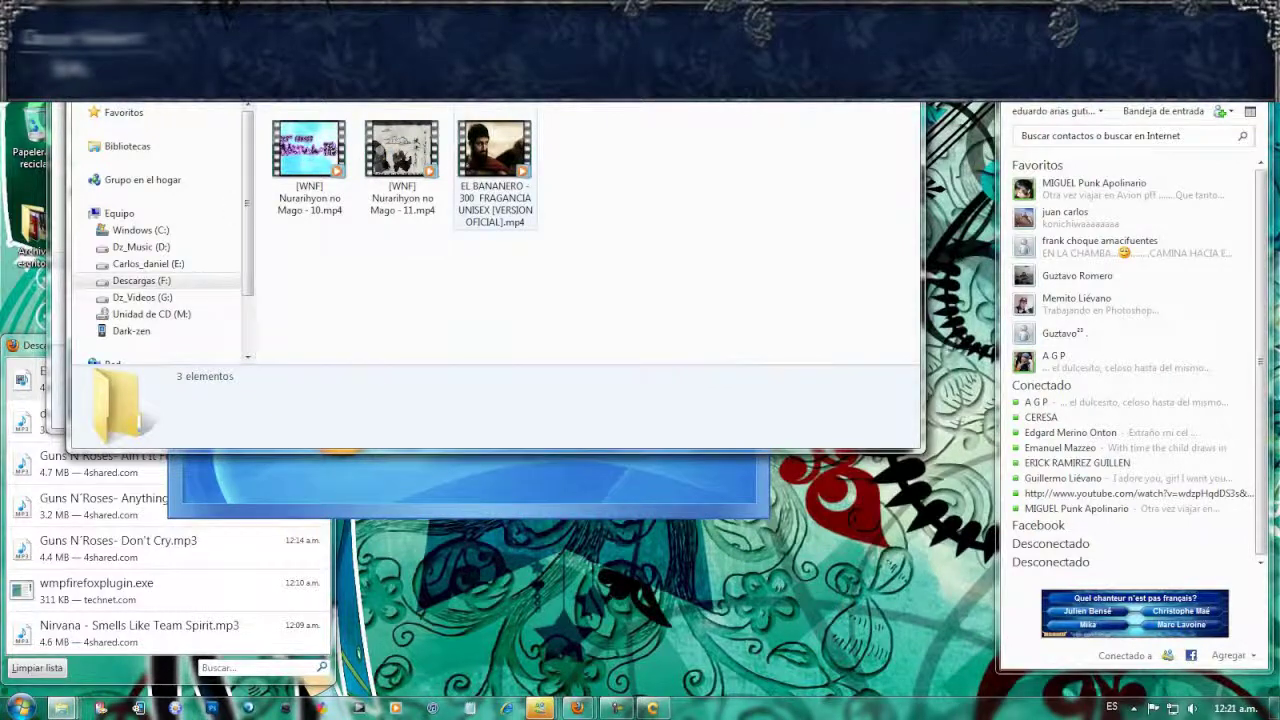
{"action": "double_click", "coordinate": [495, 165]}
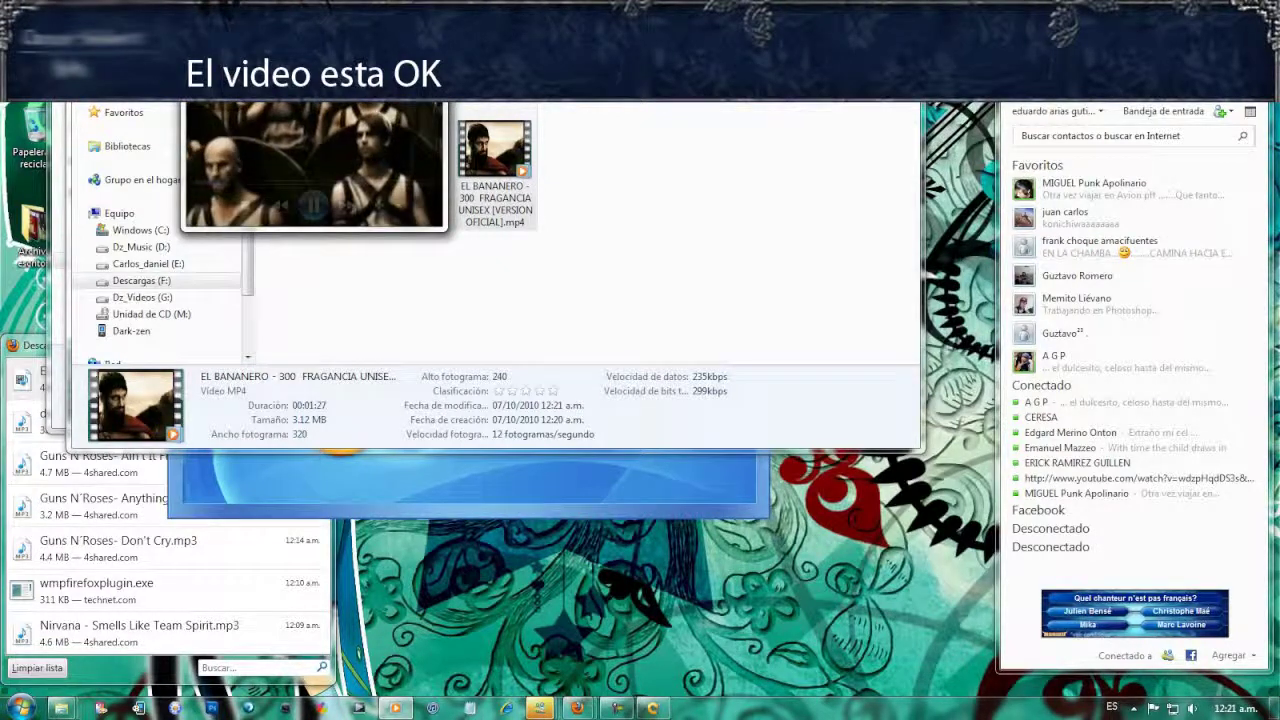
{"action": "key", "text": "alt+F4"}
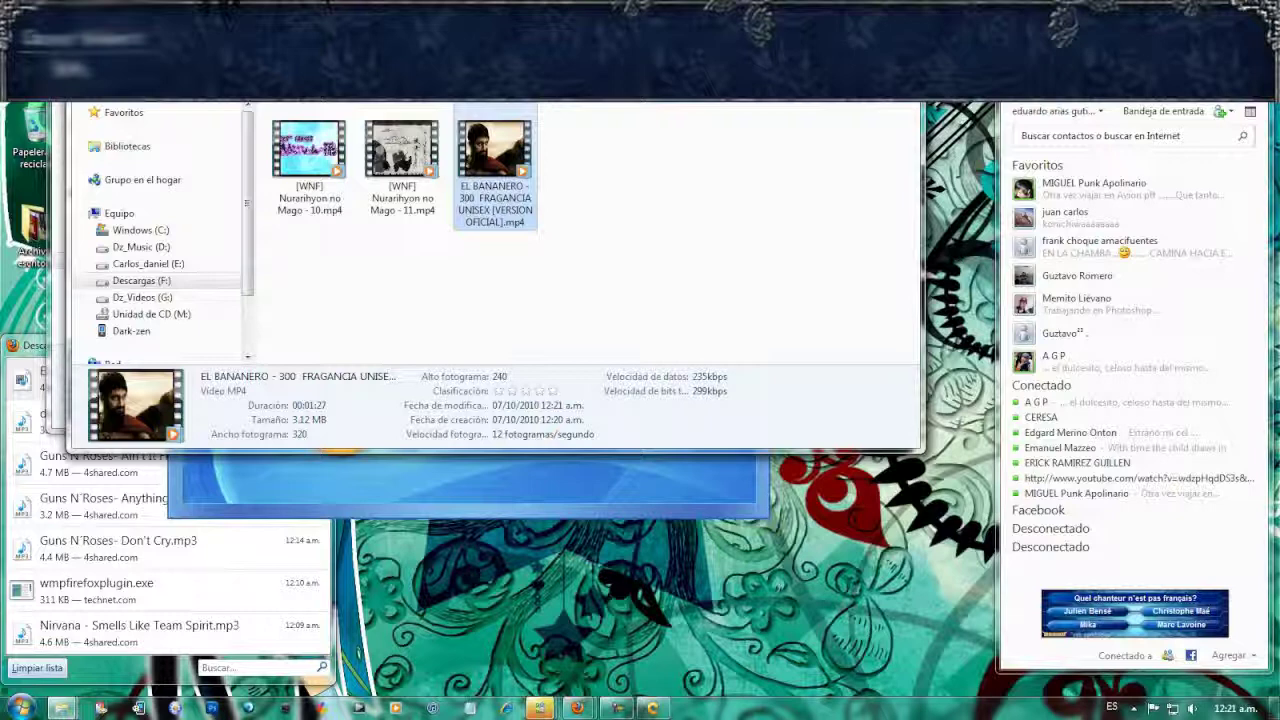
- Copy the converted EL BANANERO - 300 MP4 into the video folder on the Dark-zen phone's Memory Stick
{"action": "left_click", "coordinate": [62, 708]}
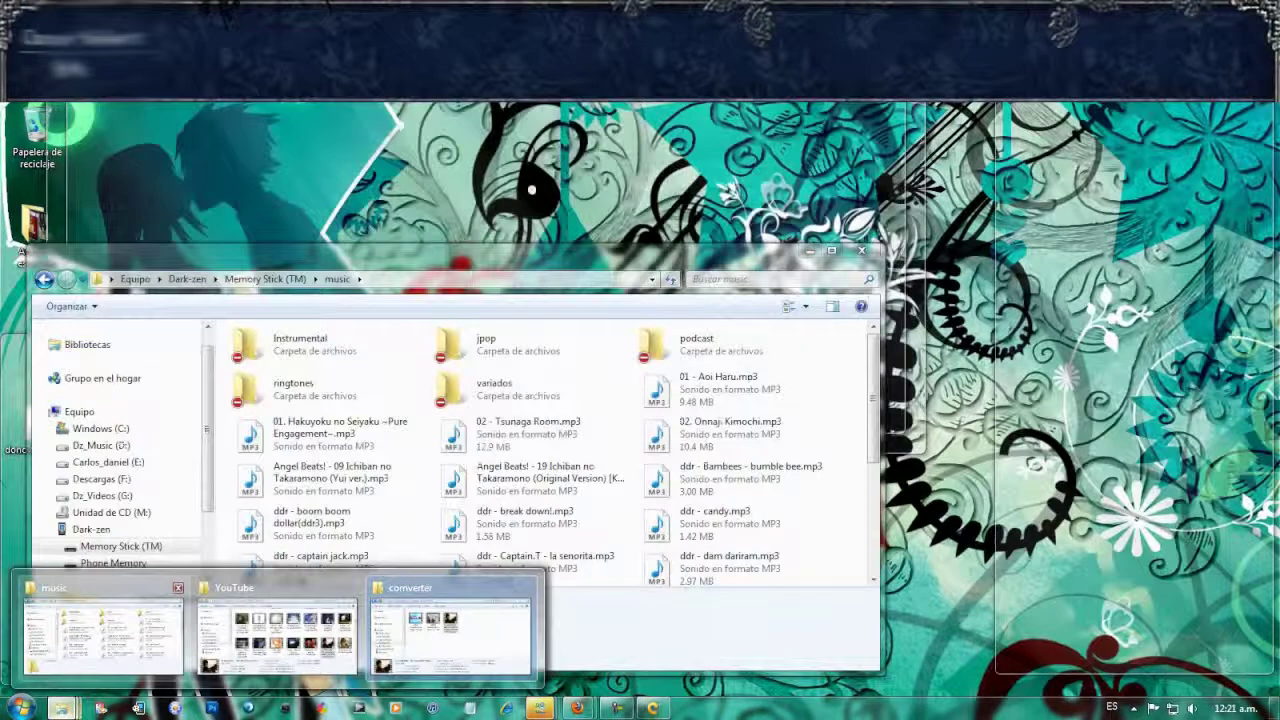
{"action": "left_click", "coordinate": [103, 632]}
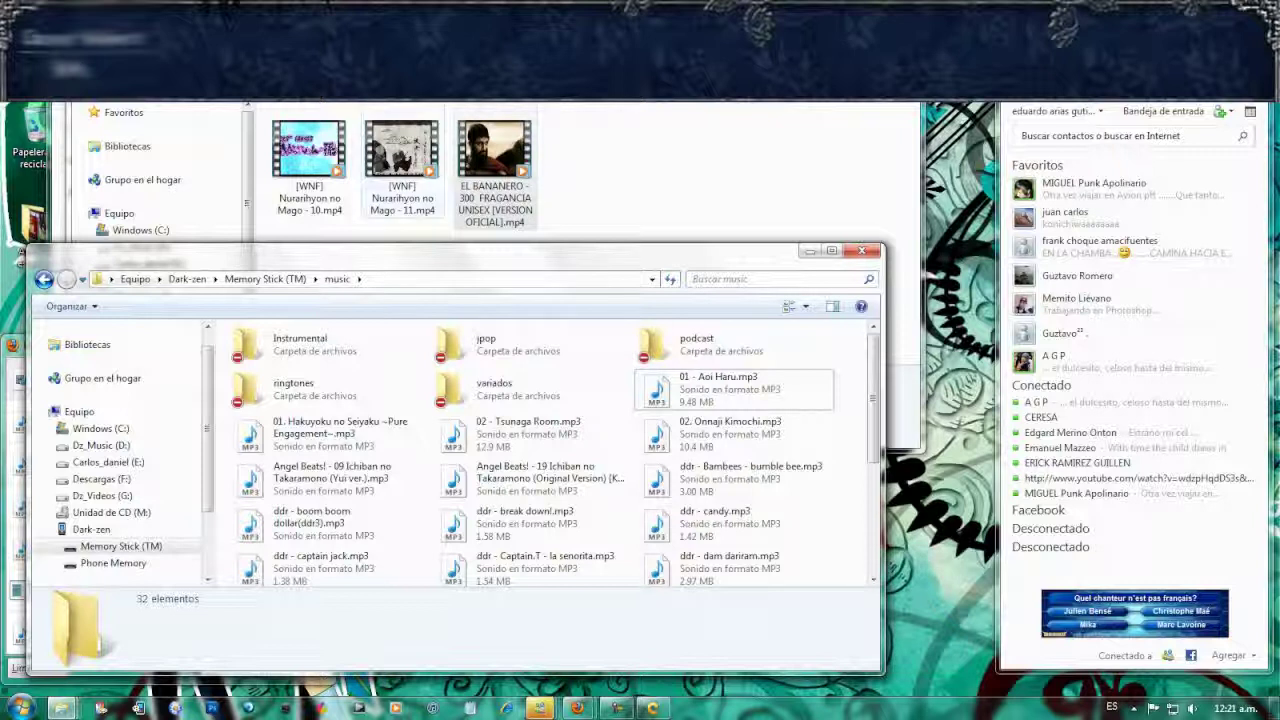
{"action": "left_click", "coordinate": [316, 279]}
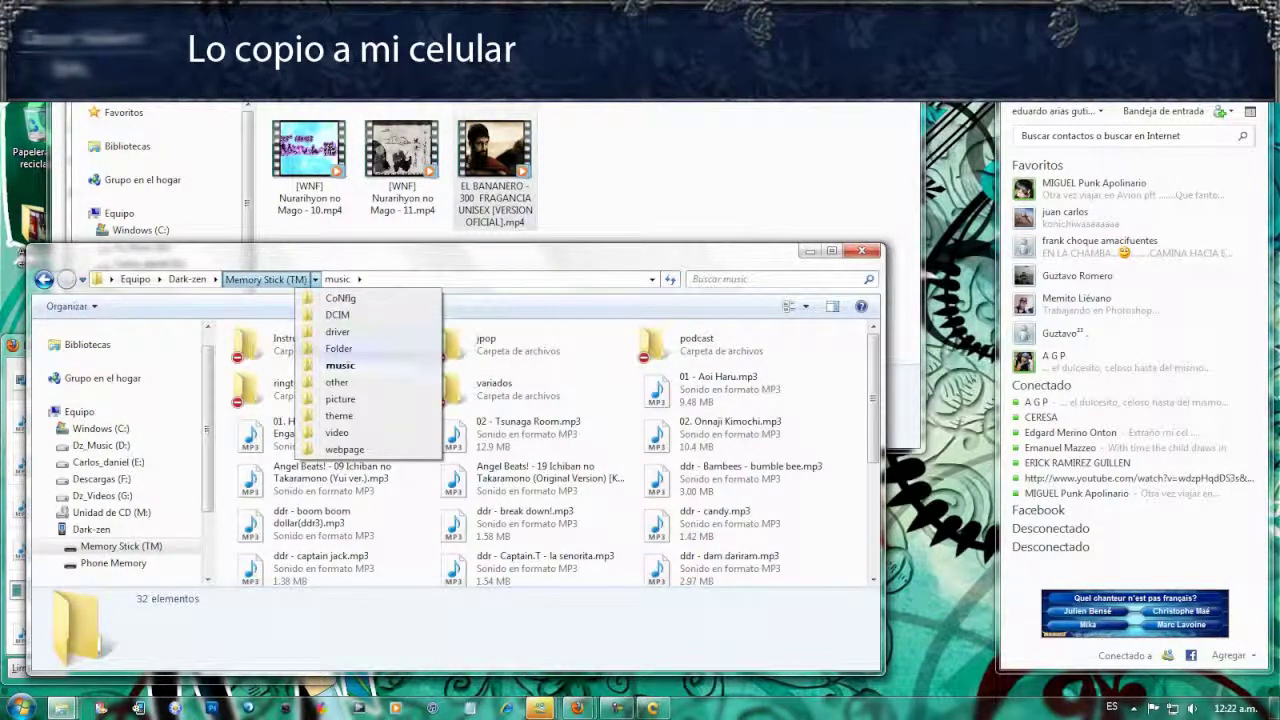
{"action": "left_click", "coordinate": [337, 432]}
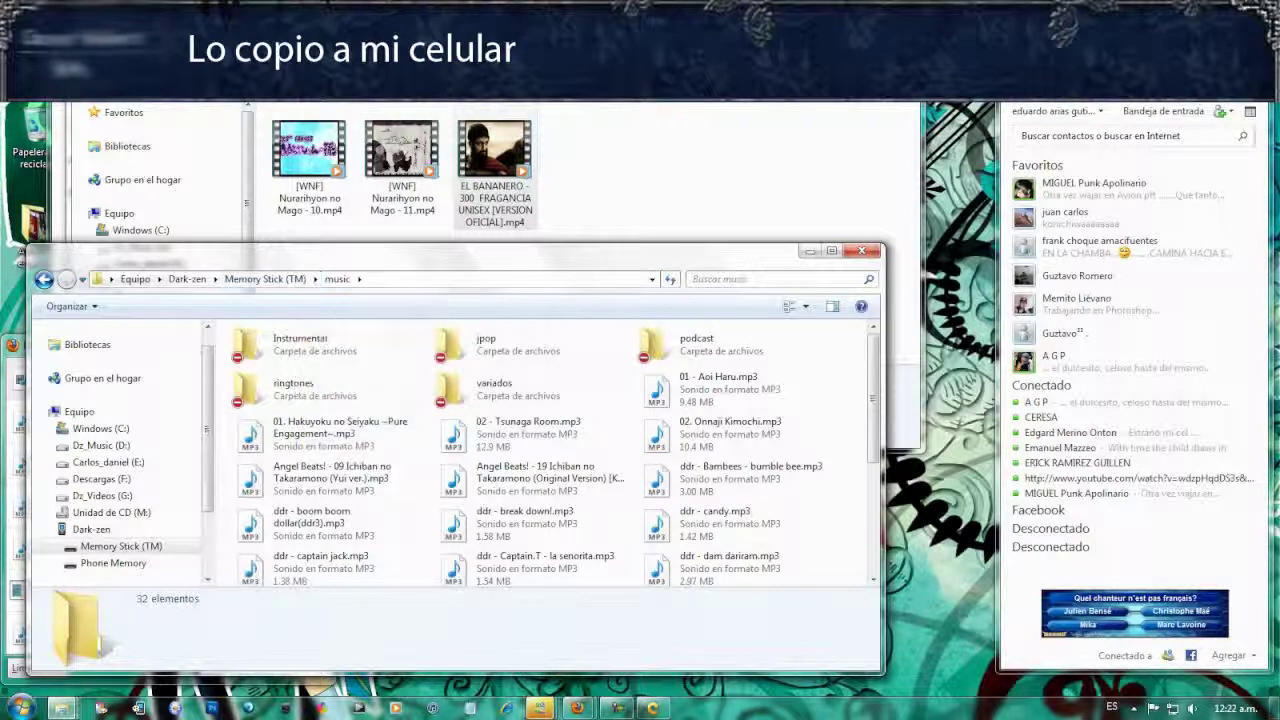
{"action": "left_click_drag", "start_coordinate": [494, 150], "coordinate": [514, 430]}
{"action": "left_click", "coordinate": [560, 362]}
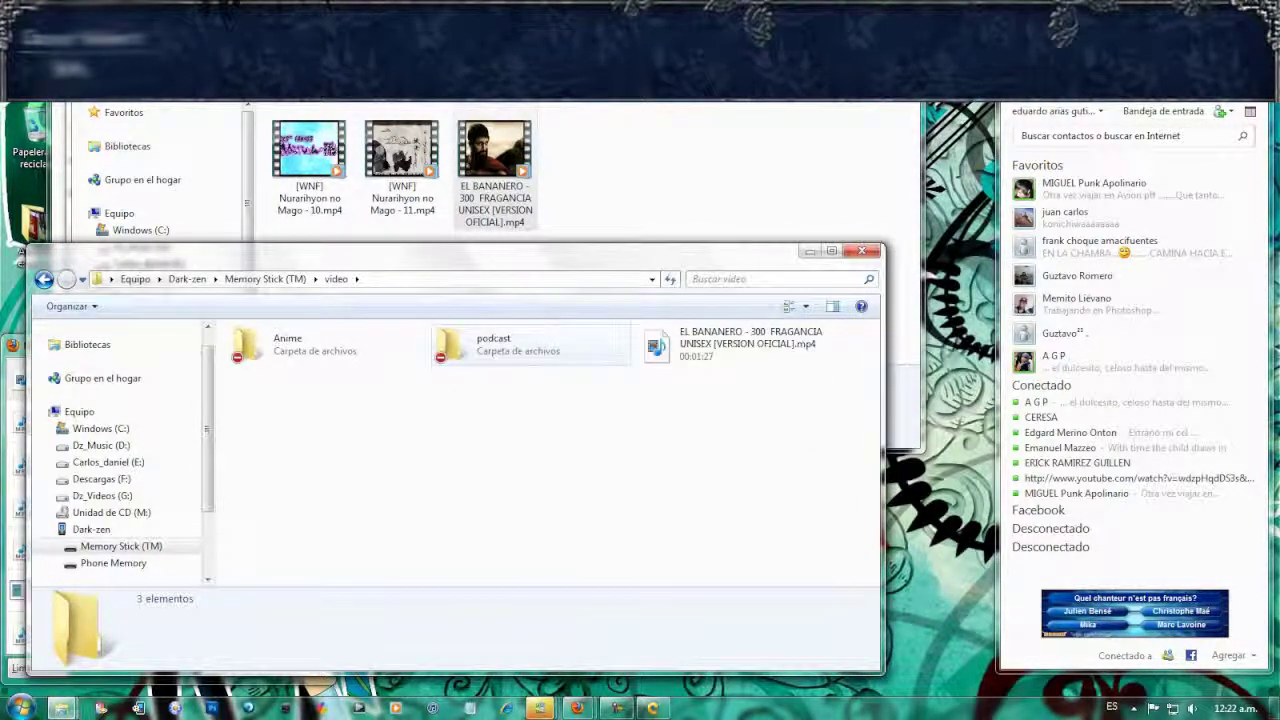
- Copy the downloaded donovan-nirvana.mp3 into the music folder on the phone's Memory Stick and return to the Dark-zen device overview
{"action": "left_click", "coordinate": [265, 279]}
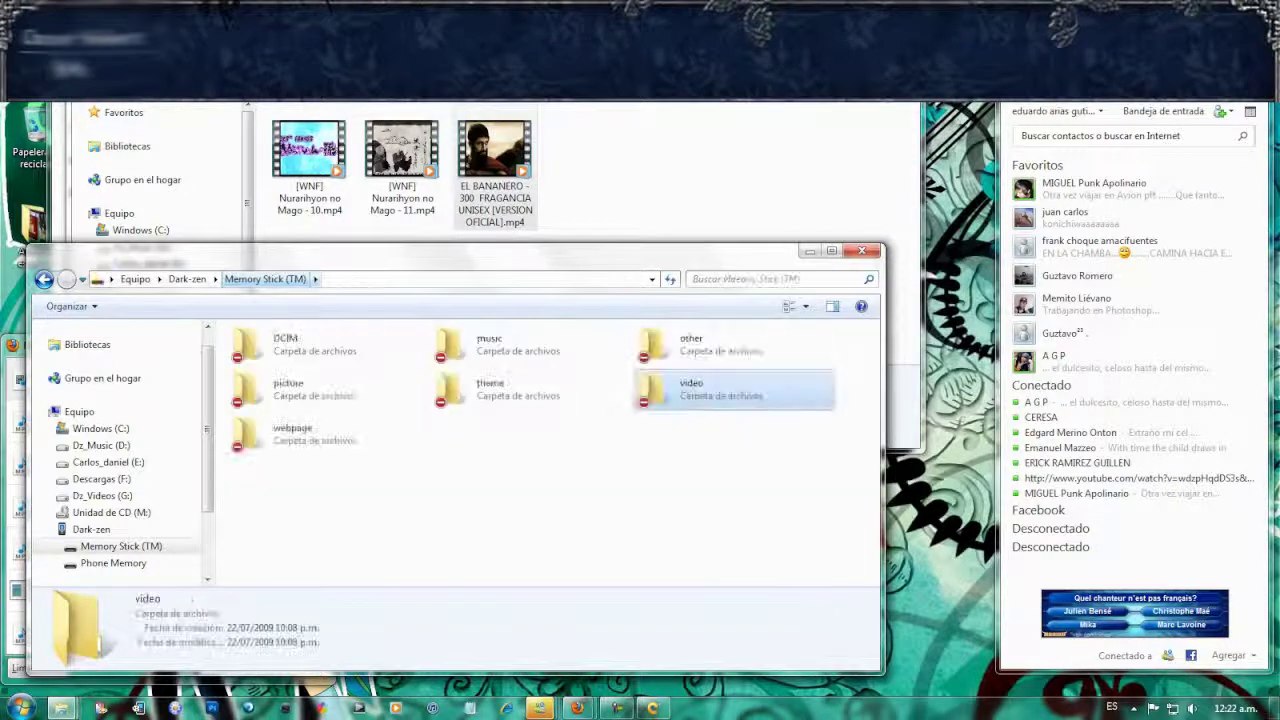
{"action": "left_click", "coordinate": [489, 343]}
{"action": "double_click", "coordinate": [489, 343]}
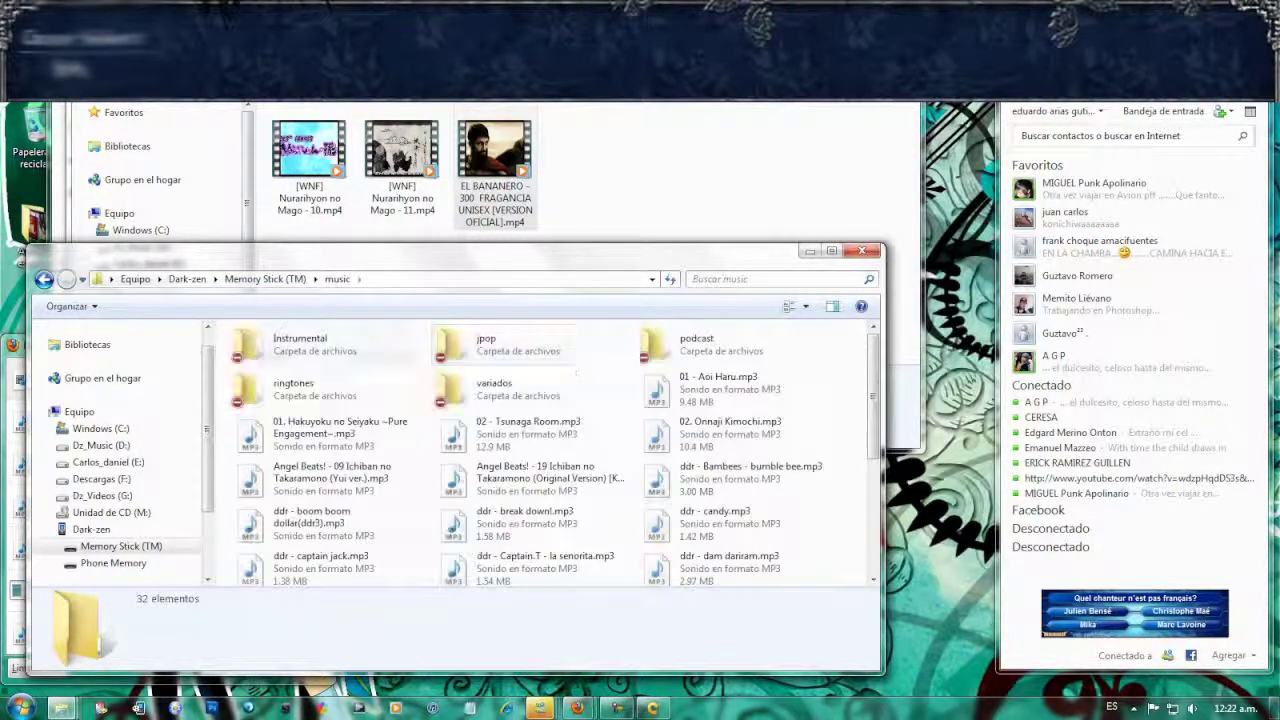
{"action": "right_click", "coordinate": [62, 428]}
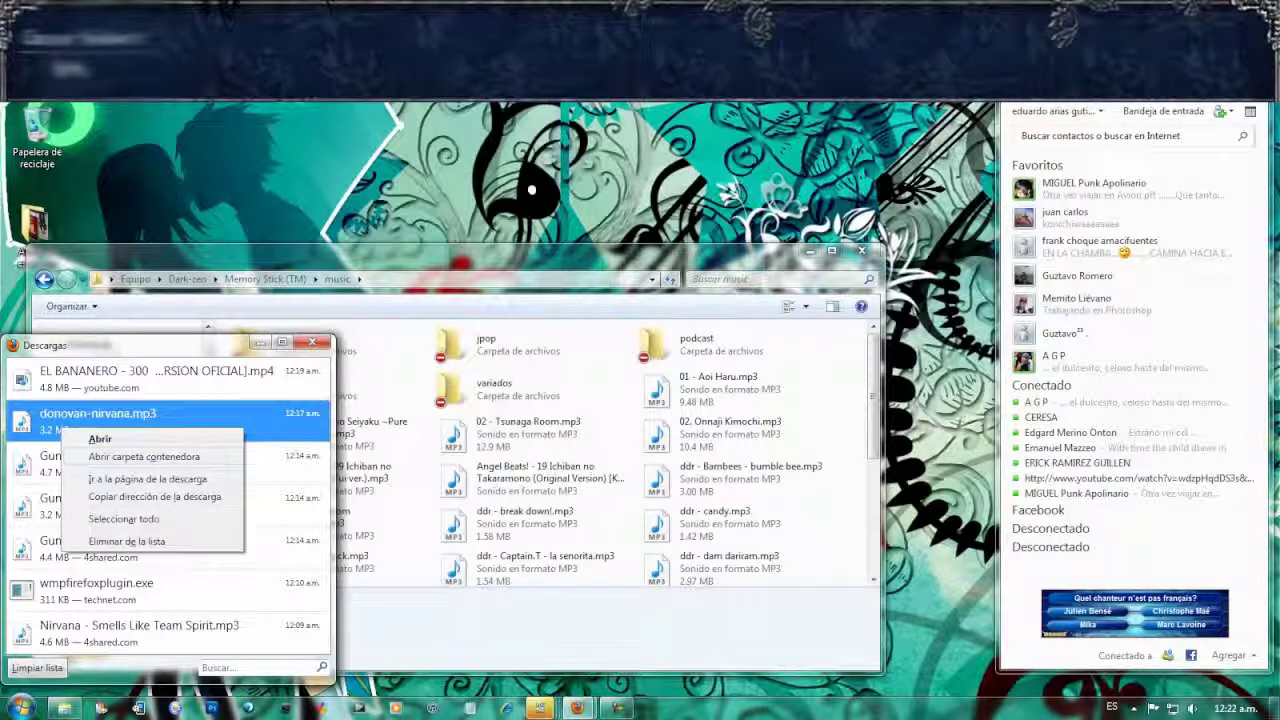
{"action": "left_click", "coordinate": [144, 456]}
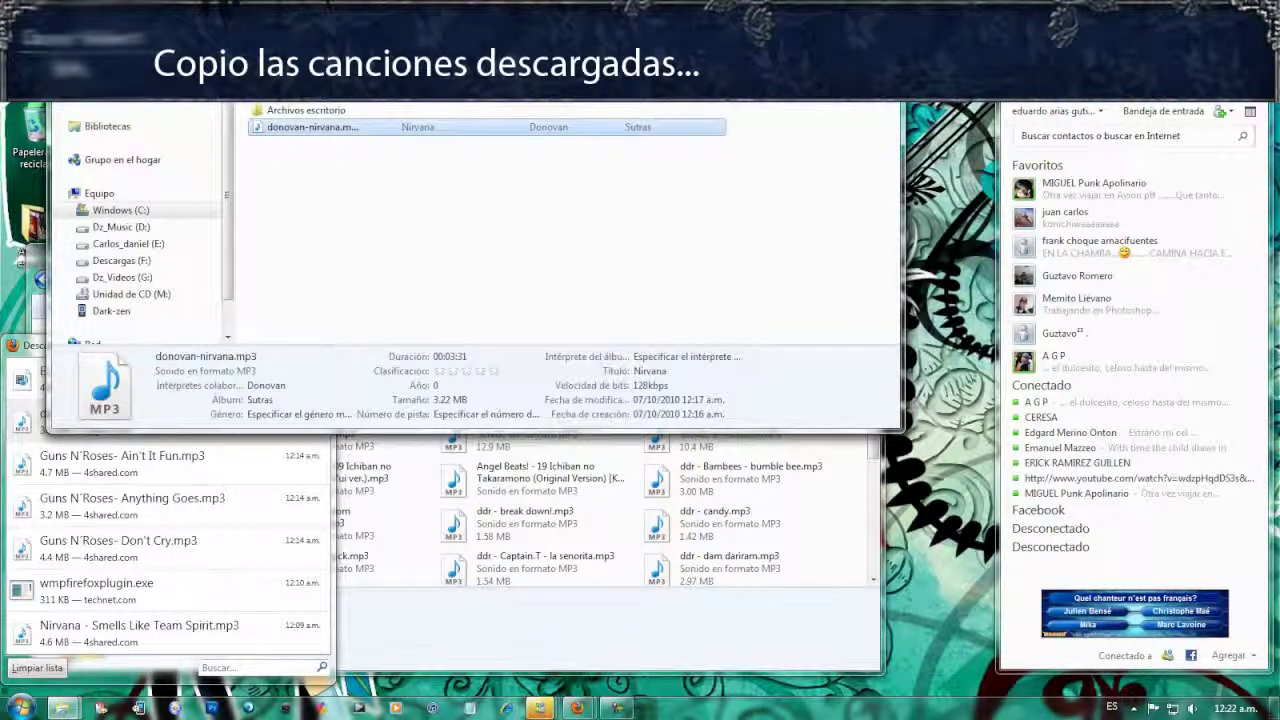
{"action": "left_click_drag", "start_coordinate": [318, 127], "coordinate": [588, 468]}
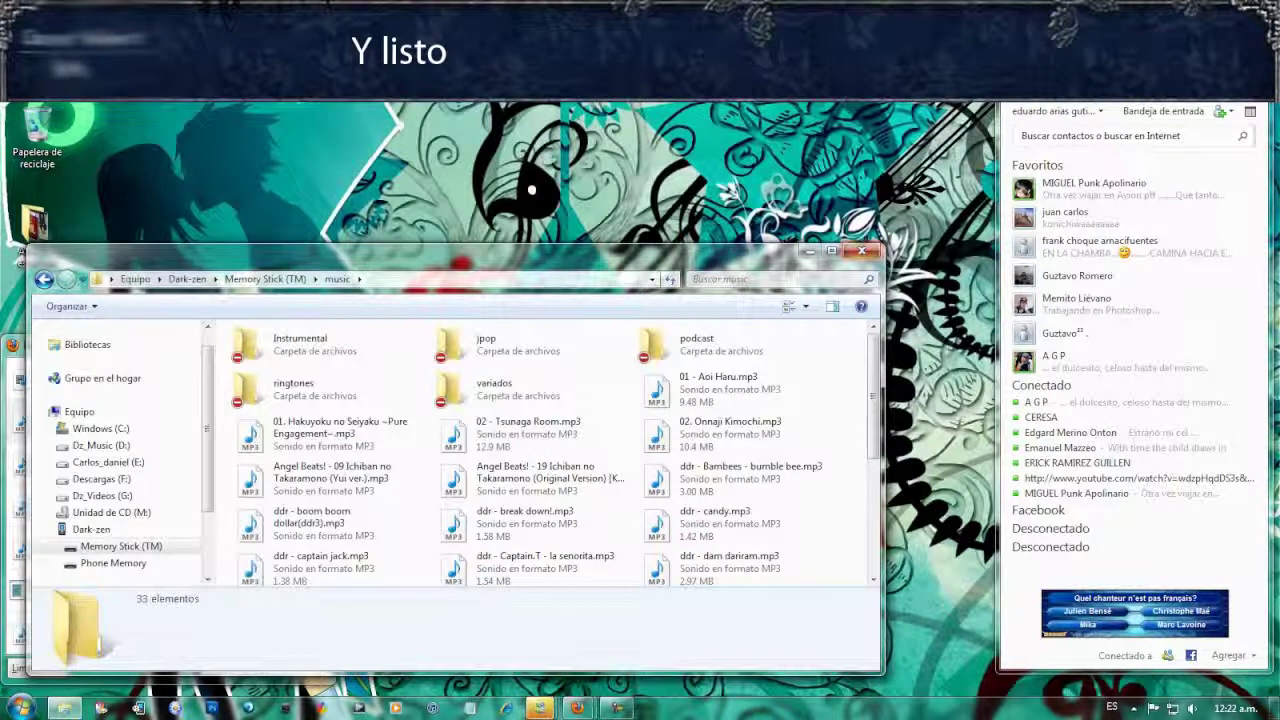
{"action": "left_click", "coordinate": [187, 279]}
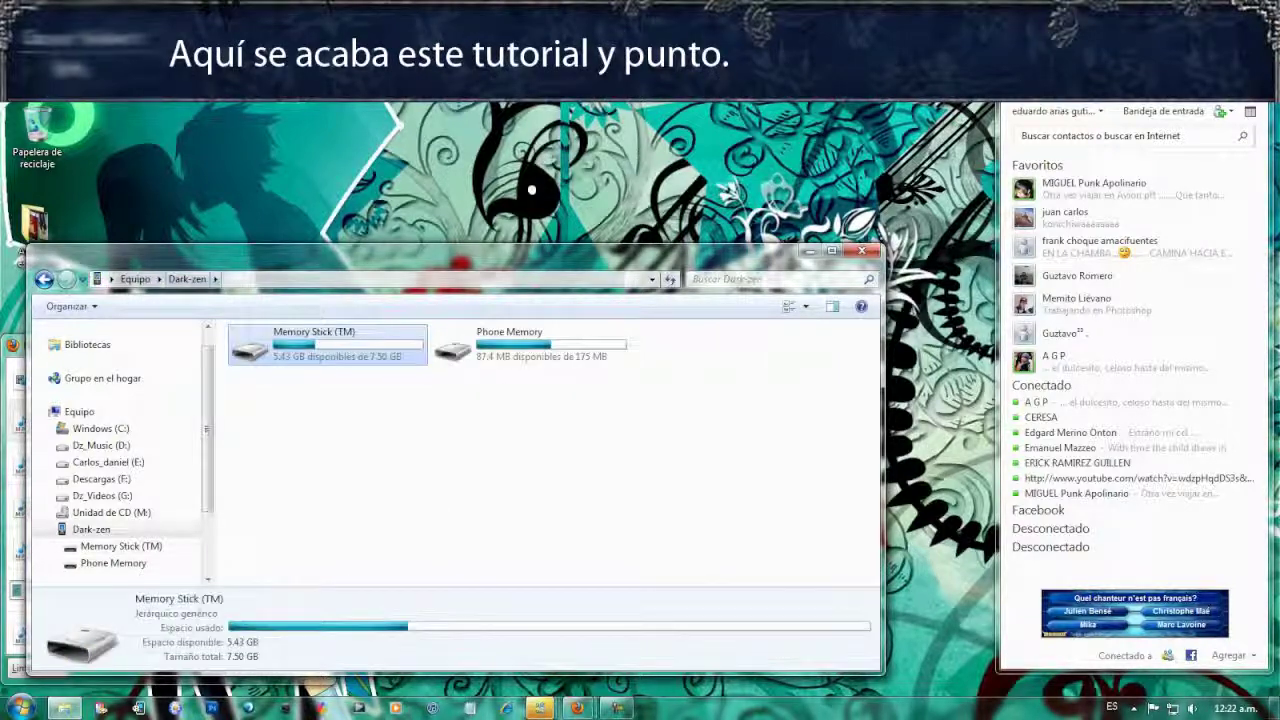